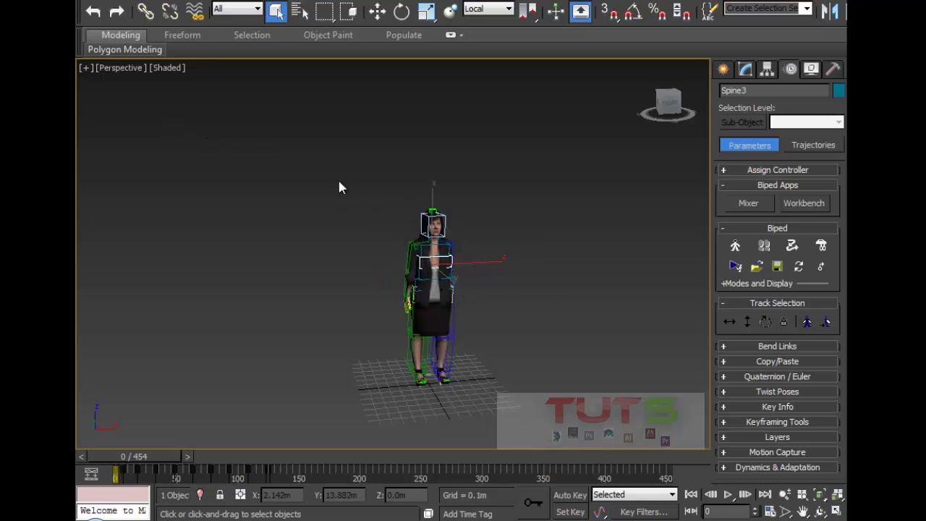
Orbit around the female biped, select Spine1 and move the time slider to frame 7.
click(662, 129)
drag(662, 128, 428, 304)
alt+middle_drag(427, 305, 564, 366)
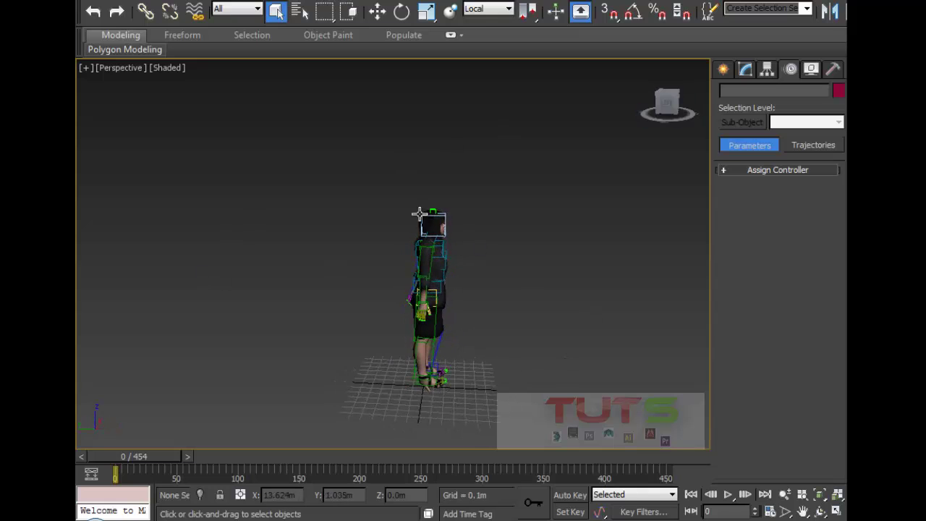
middle_drag(419, 213, 307, 281)
click(297, 258)
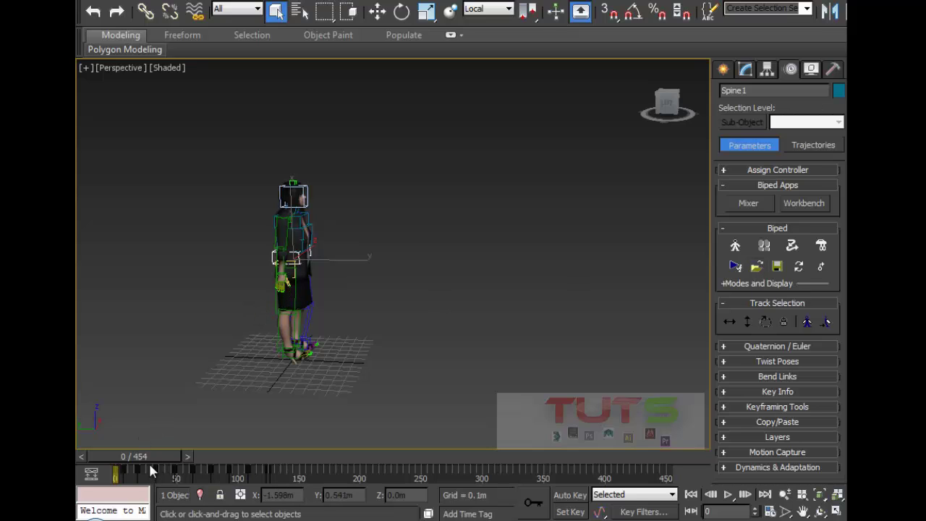
mouse_move(148, 460)
mouse_down()
mouse_move(207, 459)
mouse_move(181, 470)
mouse_move(149, 456)
mouse_up()
Open CMan0002-M3-CS.max, discarding unsaved changes to the current scene.
click(84, 16)
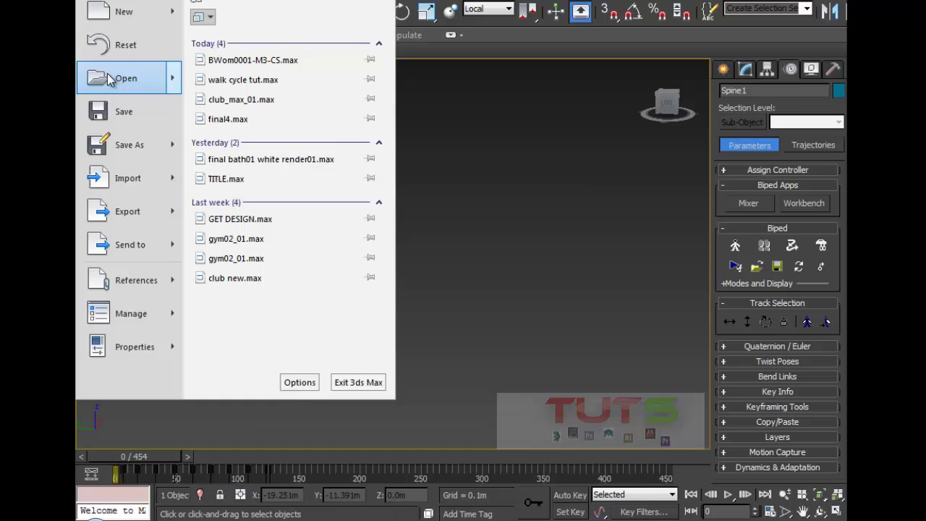
click(98, 78)
click(474, 272)
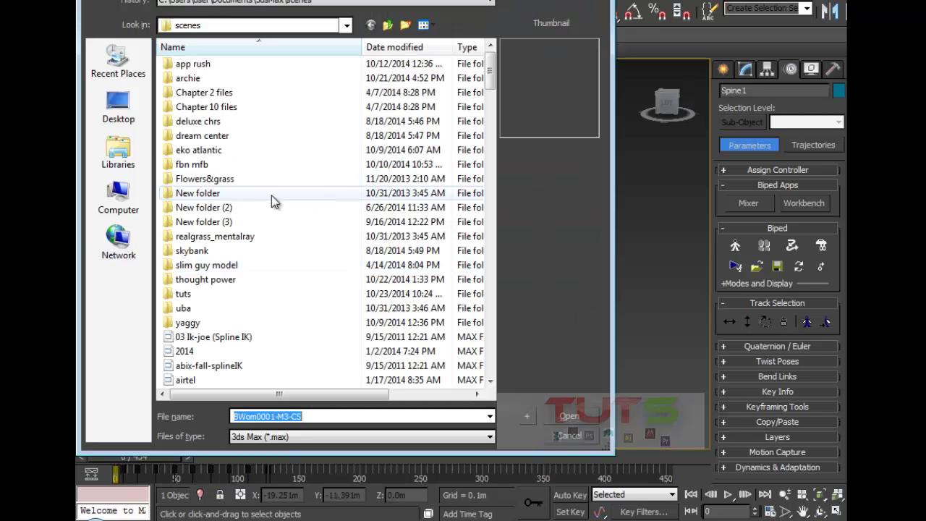
scroll(246, 232, down, 8)
scroll(242, 229, down, 6)
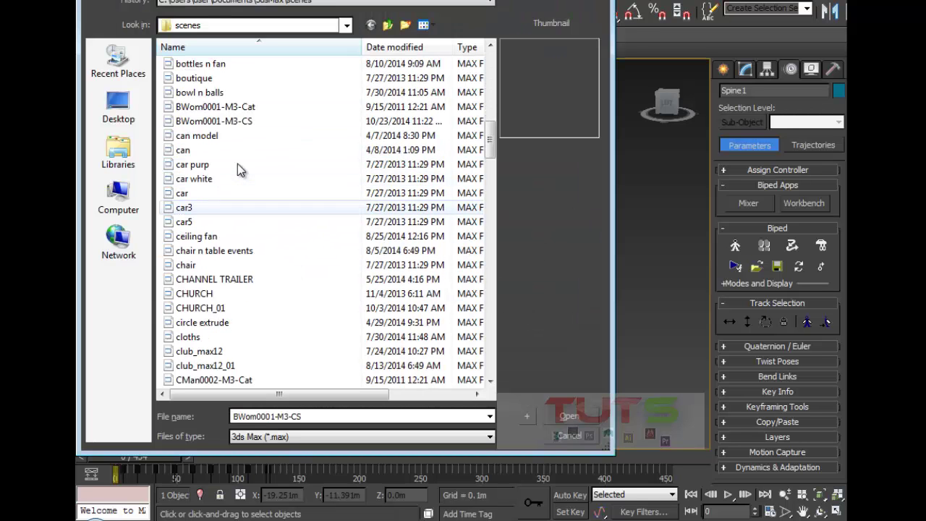
scroll(239, 217, up, 1)
click(214, 165)
scroll(214, 172, down, 5)
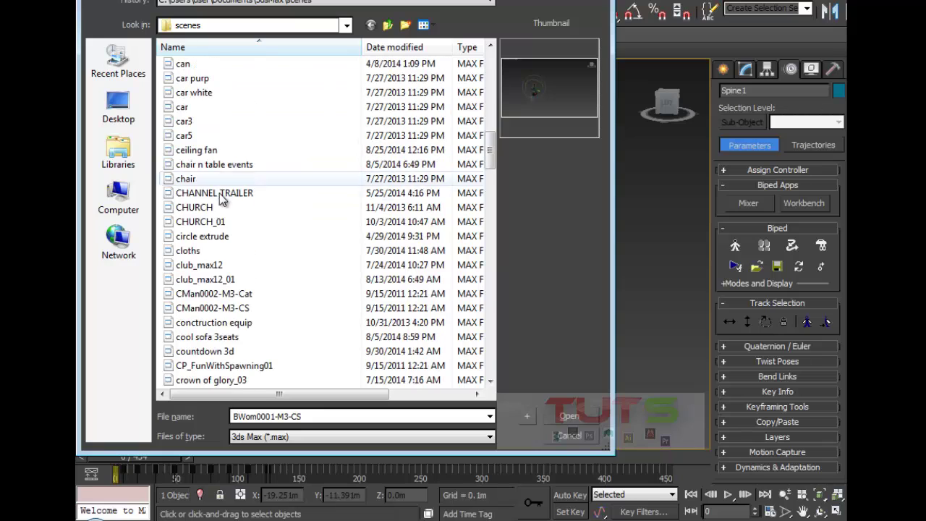
click(212, 224)
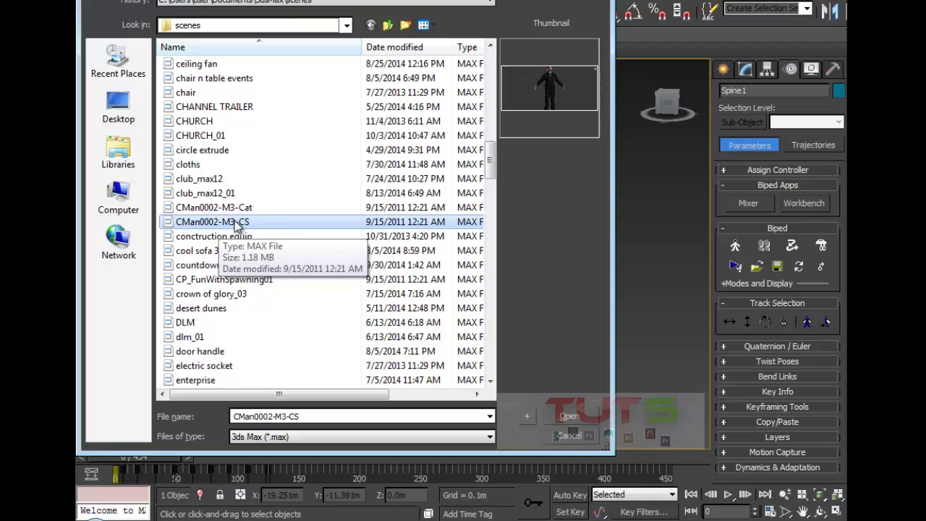
click(569, 416)
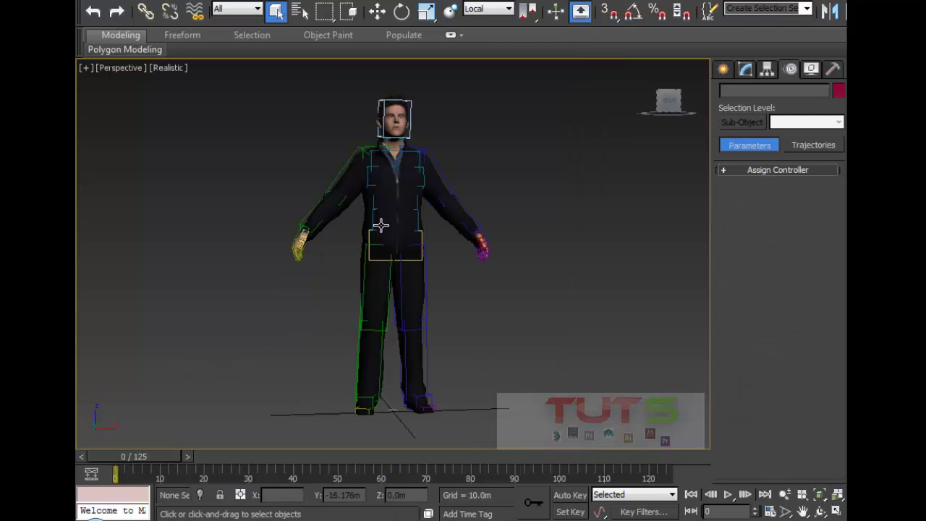
Orbit and pan to the male biped and select its right upper leg.
alt+middle_drag(363, 225, 388, 282)
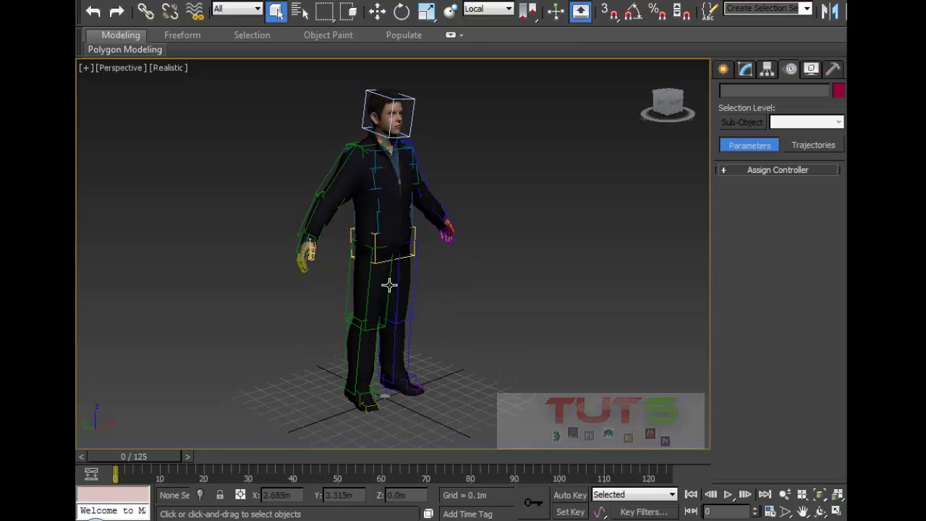
click(357, 359)
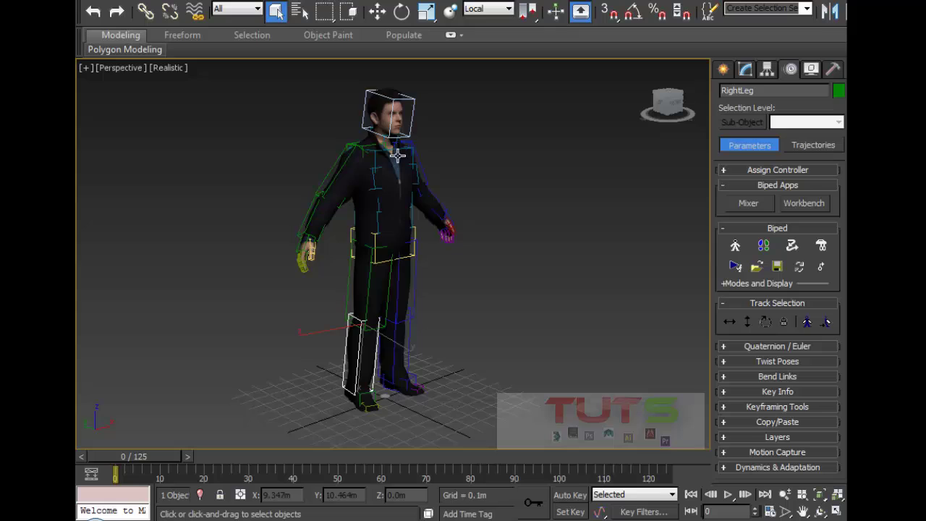
middle_drag(397, 155, 251, 144)
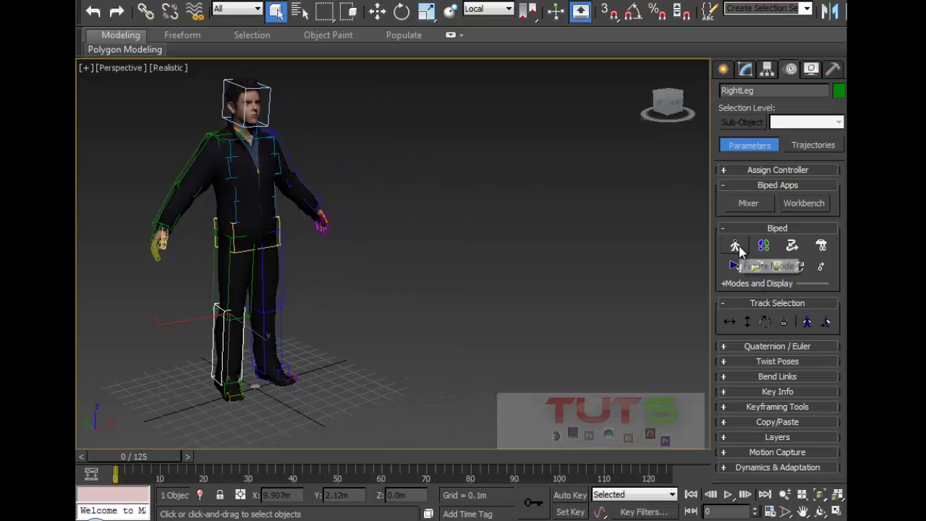
click(762, 246)
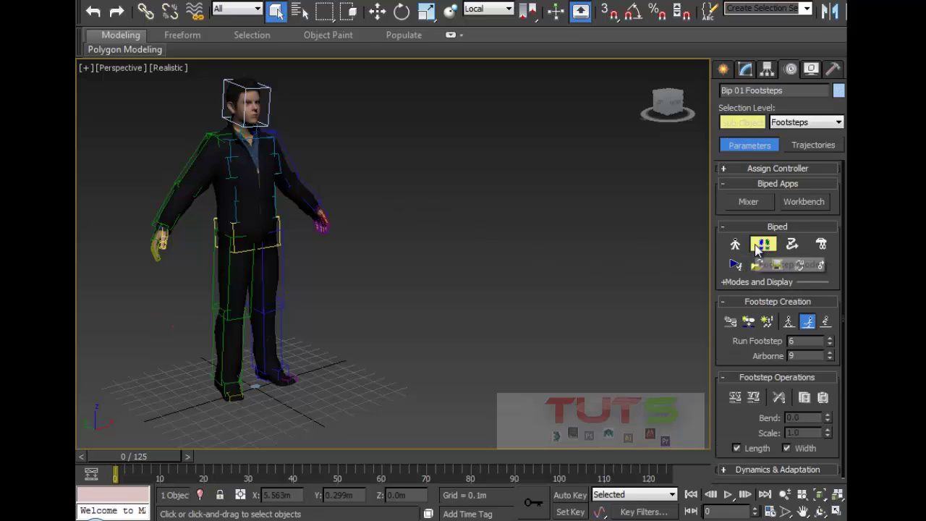
click(764, 246)
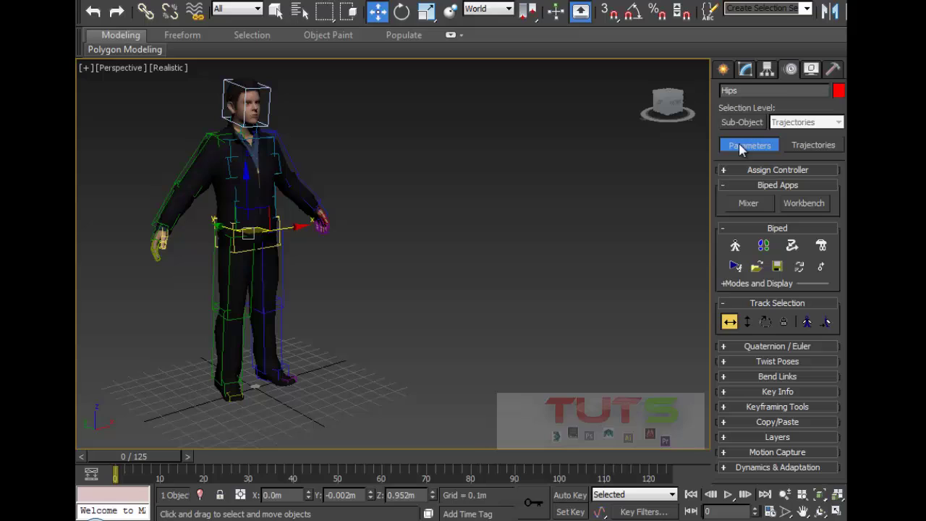
click(723, 69)
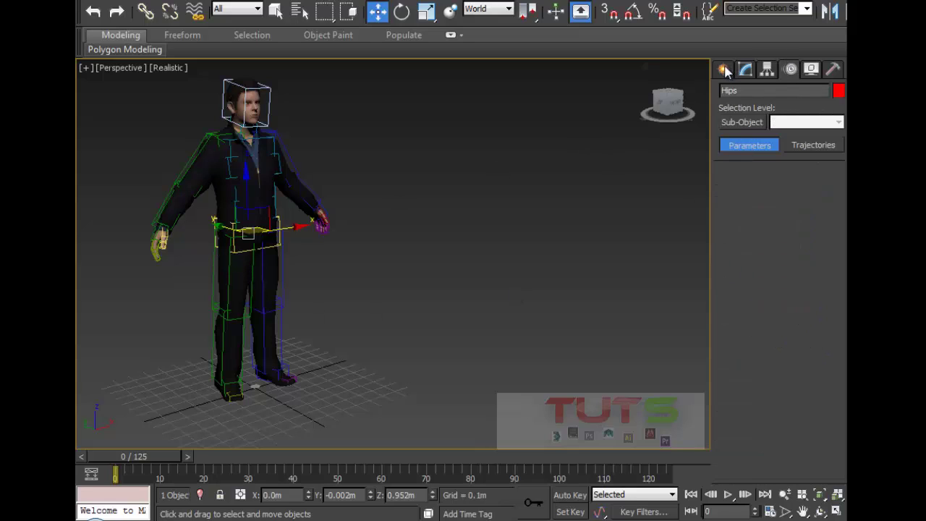
click(227, 266)
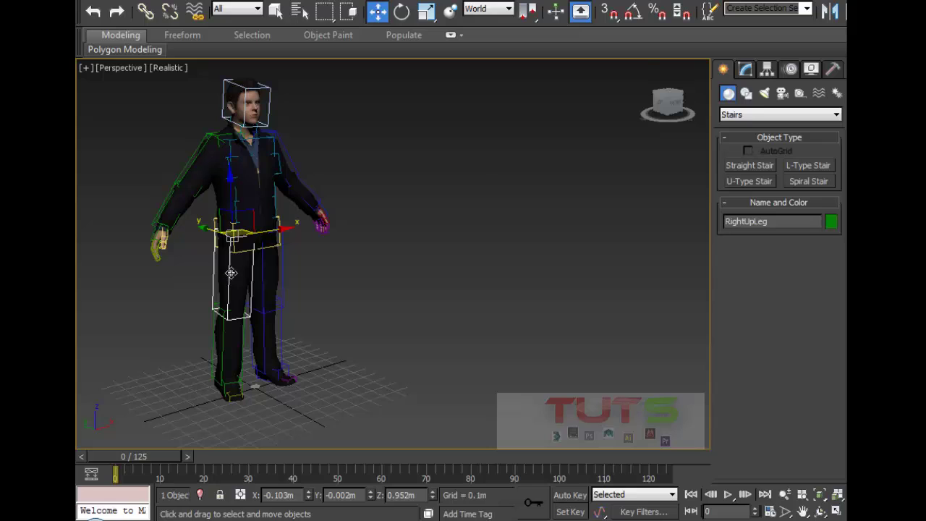
In the Motion panel, enable Footstep Mode and set footstep creation to Walk.
click(788, 69)
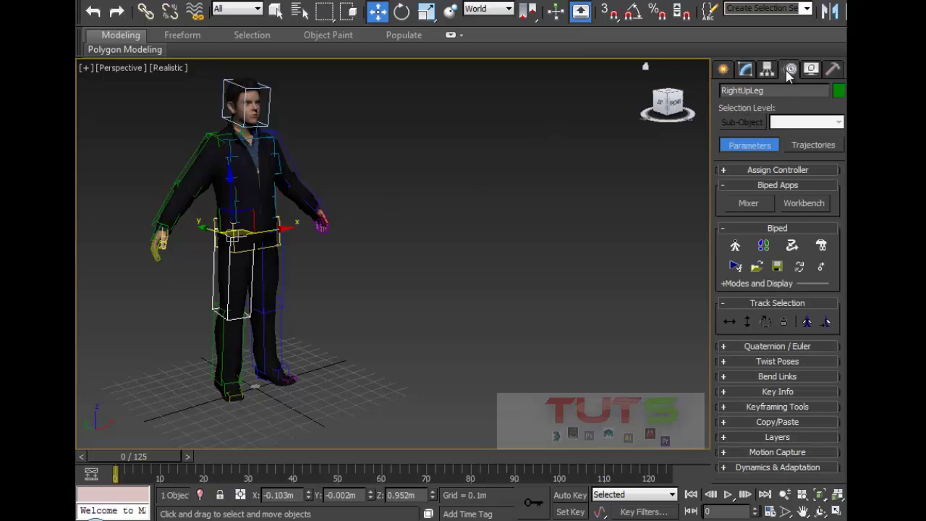
click(765, 246)
alt+middle_drag(445, 262, 496, 279)
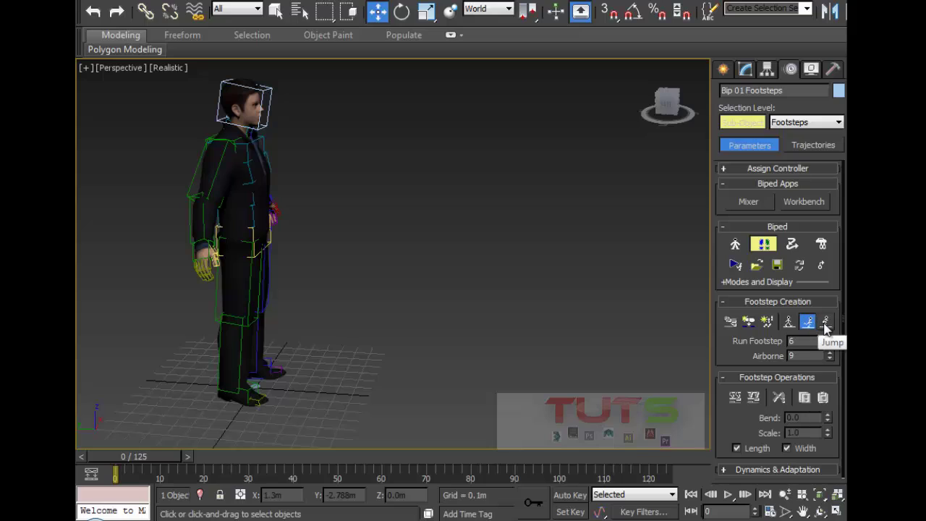
click(790, 324)
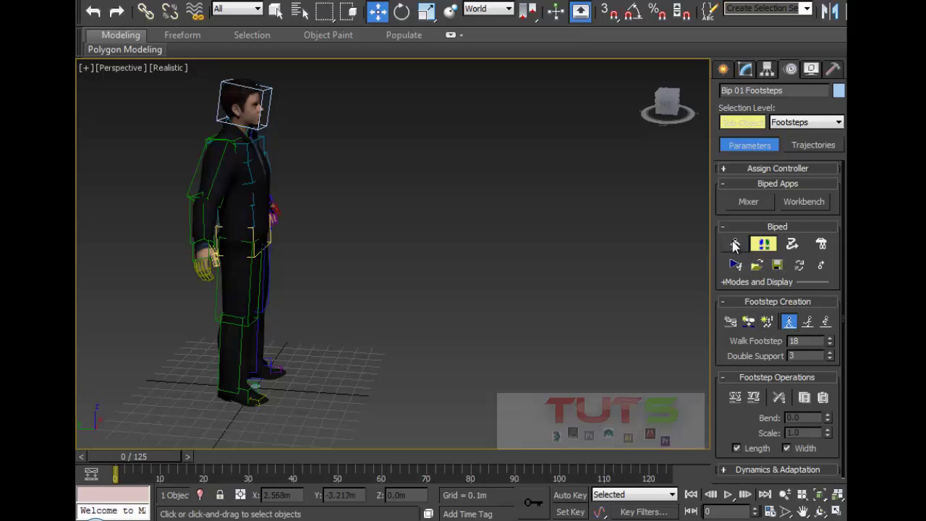
Create ten walk footsteps (0 to 9) with Create Multiple Footsteps.
click(769, 322)
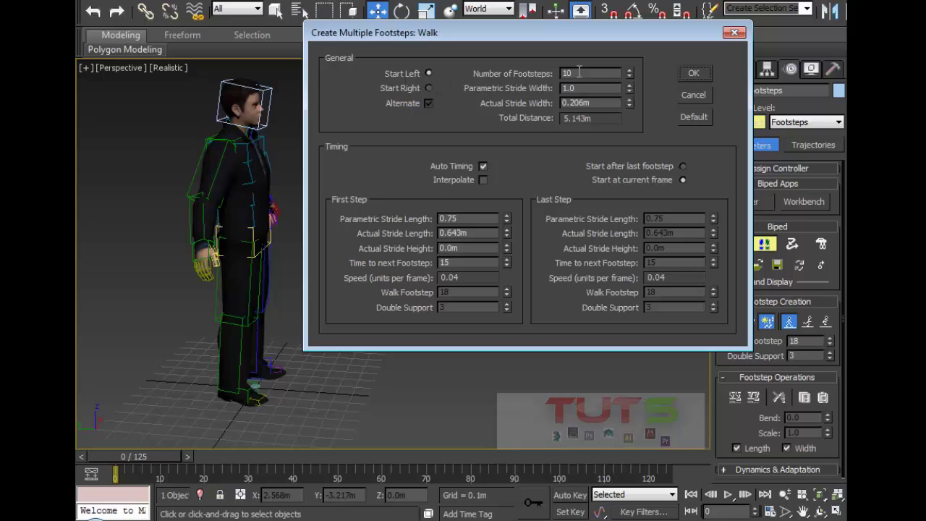
mouse_move(629, 77)
mouse_down()
mouse_move(633, 102)
mouse_move(629, 73)
mouse_up()
click(693, 73)
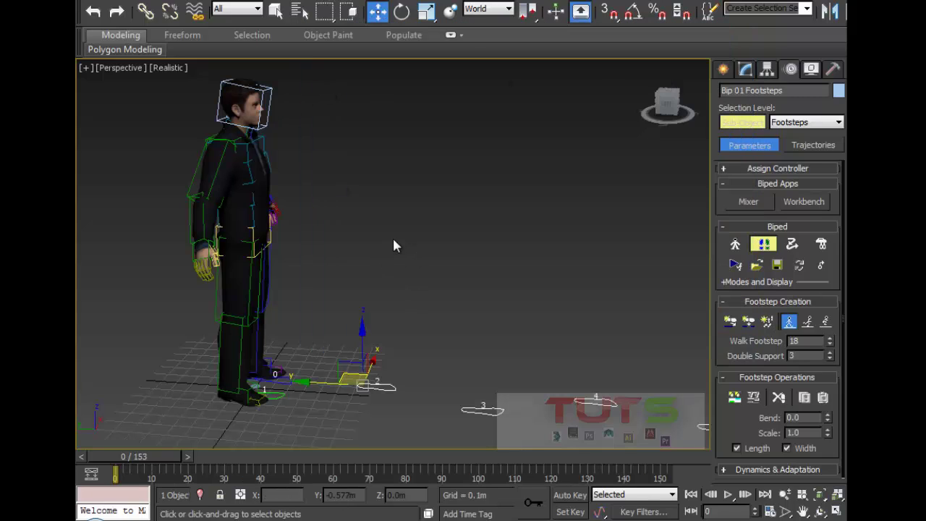
alt+middle_drag(506, 249, 438, 323)
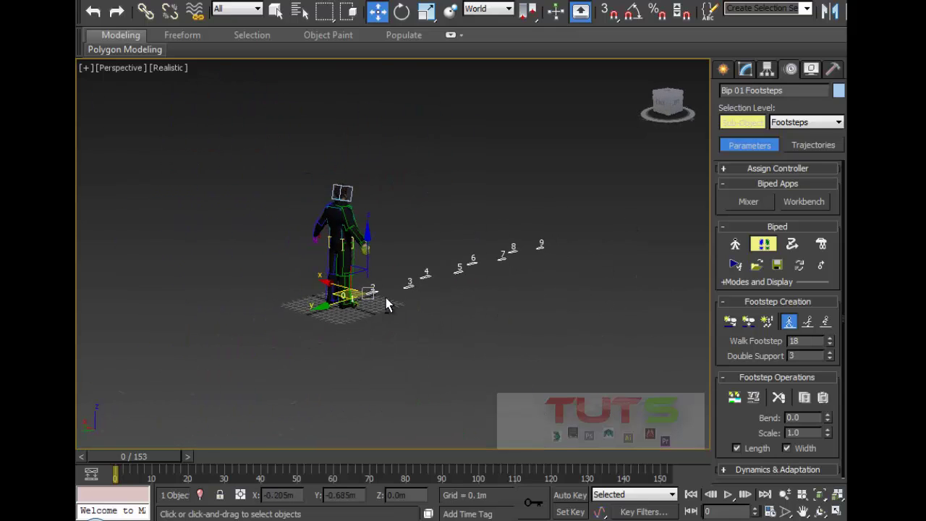
alt+middle_drag(387, 303, 427, 278)
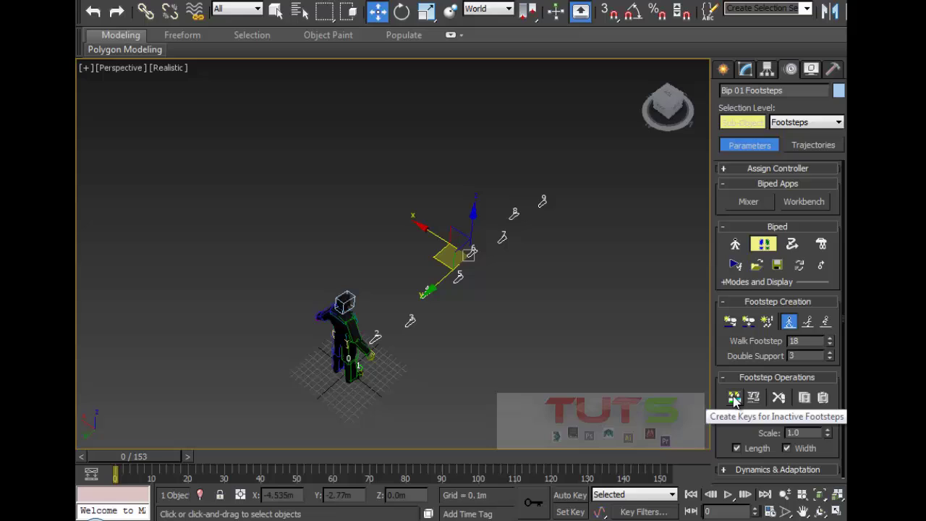
Create keys for the inactive footsteps so the biped follows them.
click(735, 398)
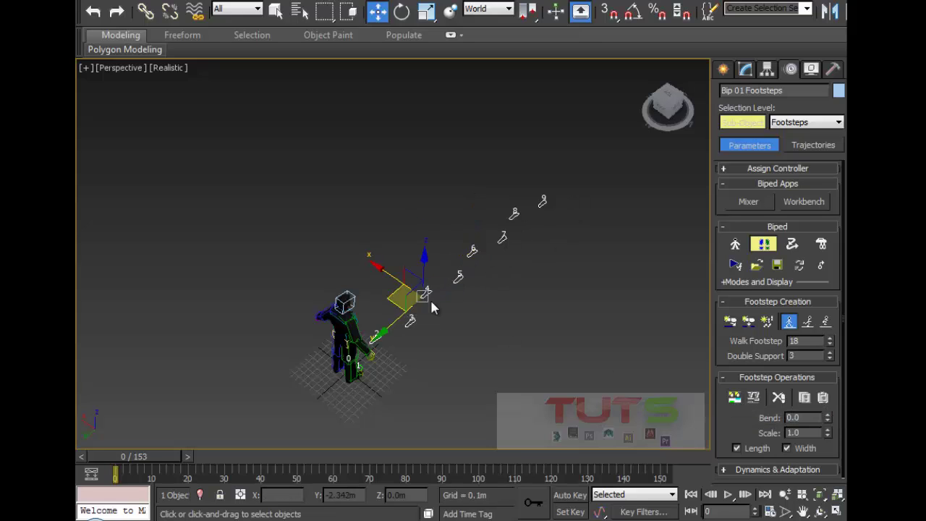
click(734, 397)
alt+middle_drag(362, 311, 310, 278)
scroll(310, 277, up, 4)
alt+middle_drag(355, 297, 401, 306)
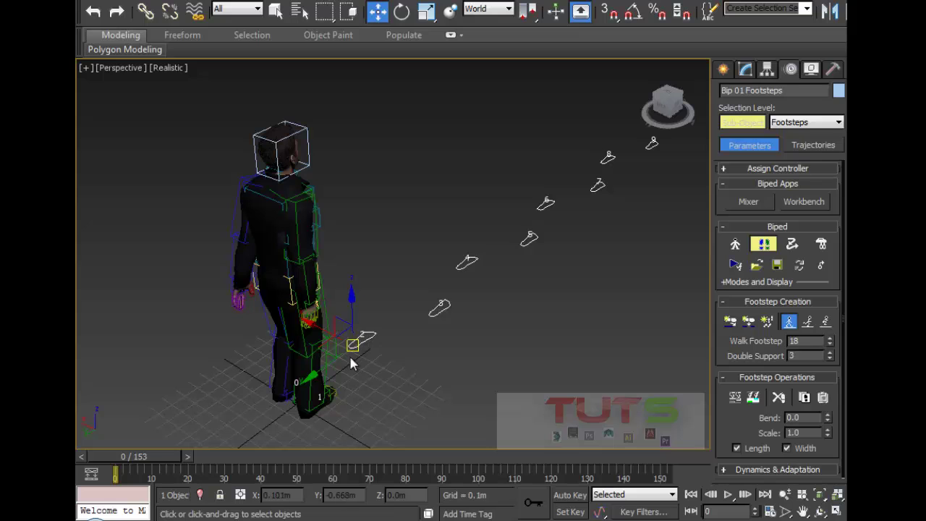
Scrub the walk through frames 30, 41 and 108 to check the stride.
drag(133, 457, 243, 468)
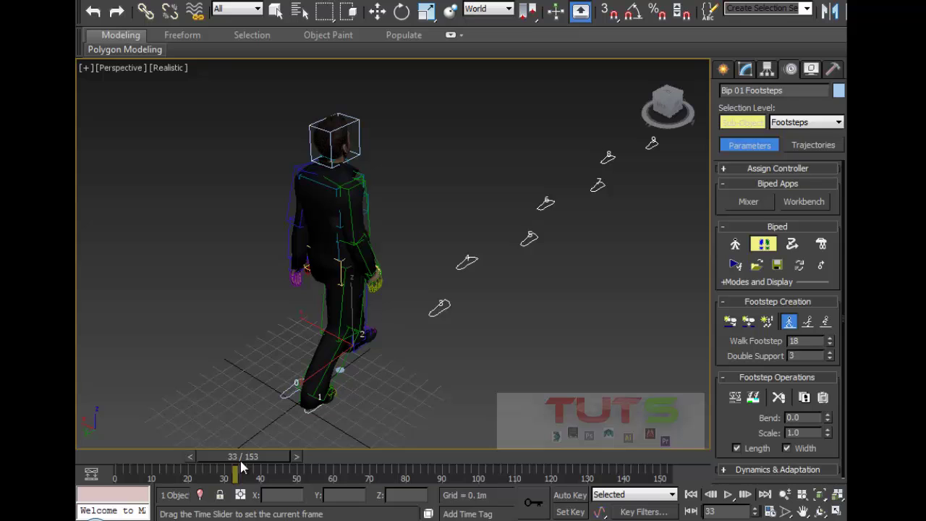
drag(242, 469, 510, 318)
key(w)
alt+middle_drag(533, 248, 335, 364)
drag(513, 455, 143, 460)
key(w)
click(456, 282)
Play the walk animation, then stop it and return to frame 91.
click(725, 496)
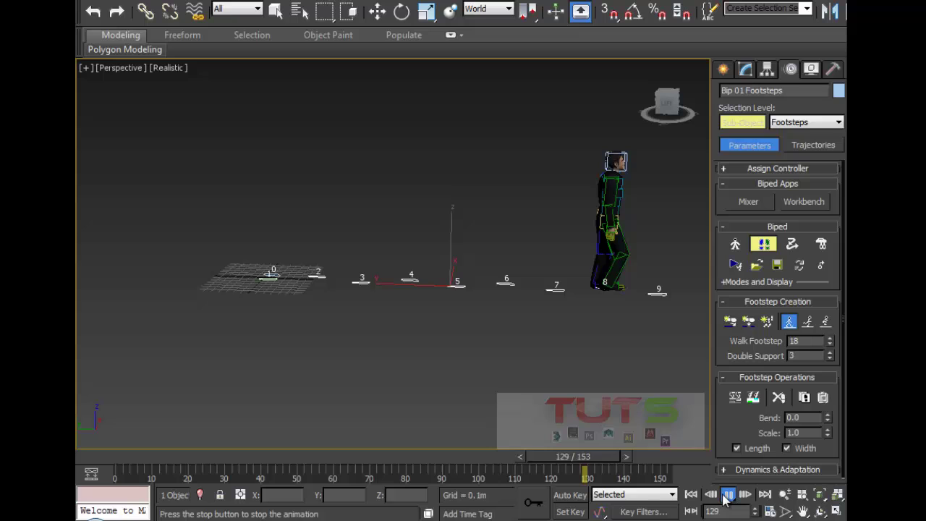
click(726, 499)
drag(562, 465, 167, 450)
key(w)
alt+middle_drag(500, 165, 550, 246)
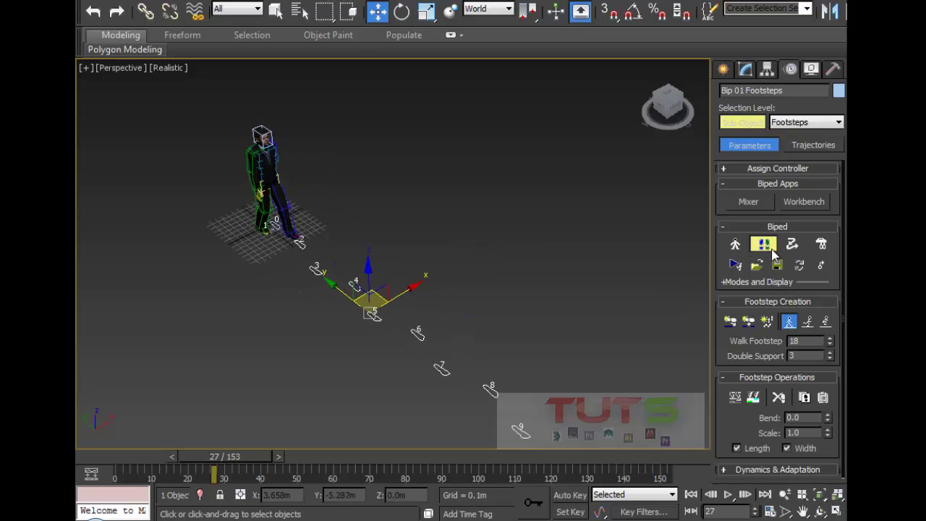
Turn on Auto Key and clear the footstep selection.
click(570, 495)
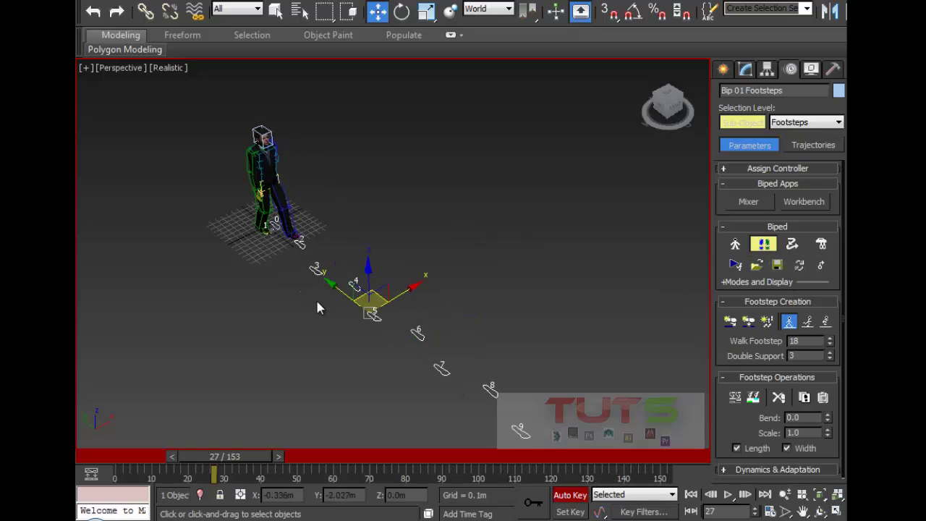
alt+middle_drag(317, 308, 312, 217)
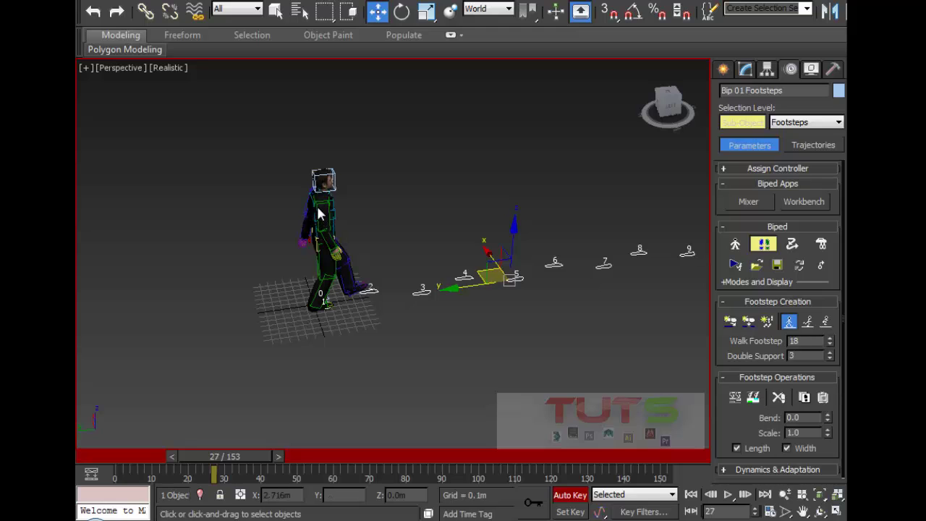
alt+middle_drag(359, 222, 346, 190)
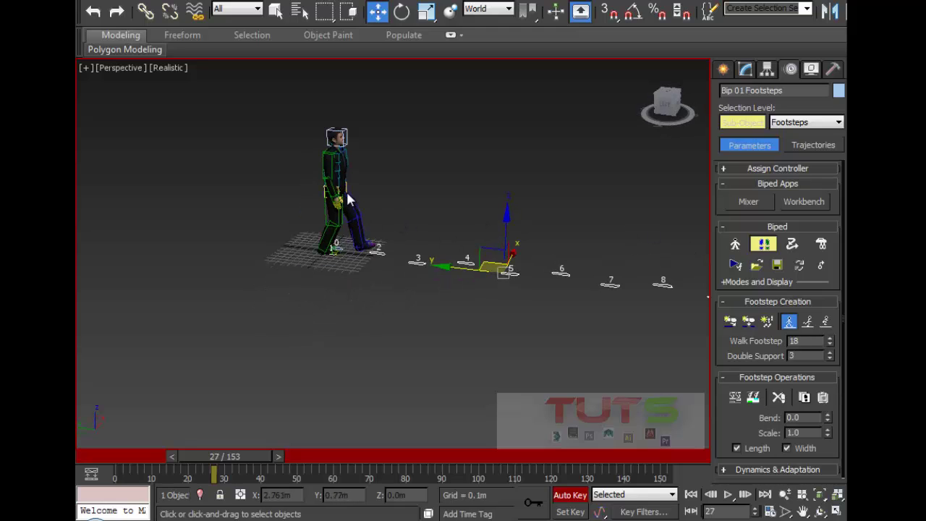
scroll(346, 159, up, 5)
click(304, 150)
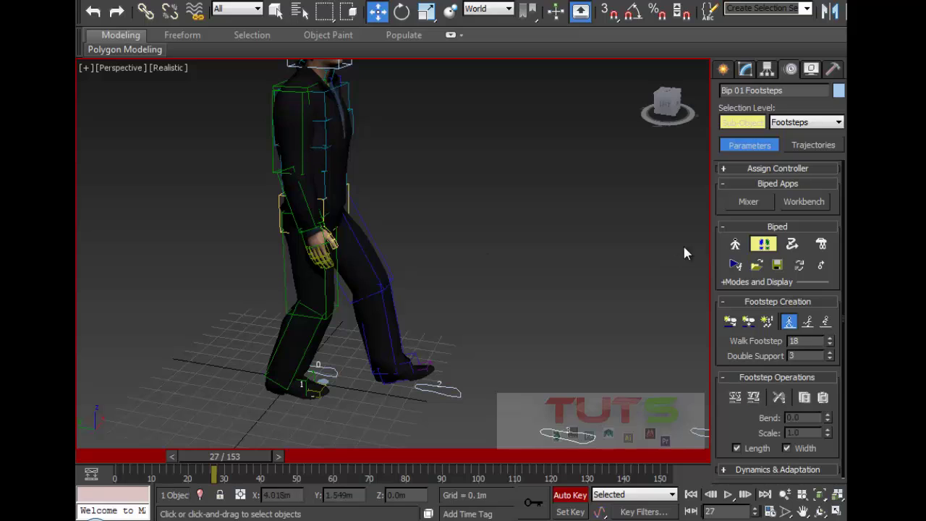
Exit Footstep Mode, select RightArm and rotate it away from the body.
click(762, 246)
click(301, 133)
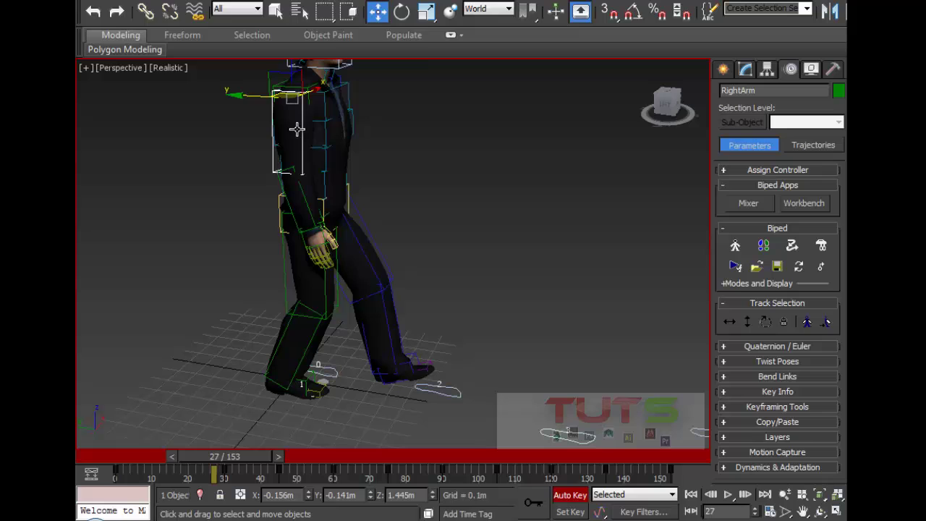
right_click(298, 127)
click(332, 137)
drag(336, 133, 316, 169)
Move the selected key from frame 27 to frame 29.
alt+middle_drag(316, 169, 424, 165)
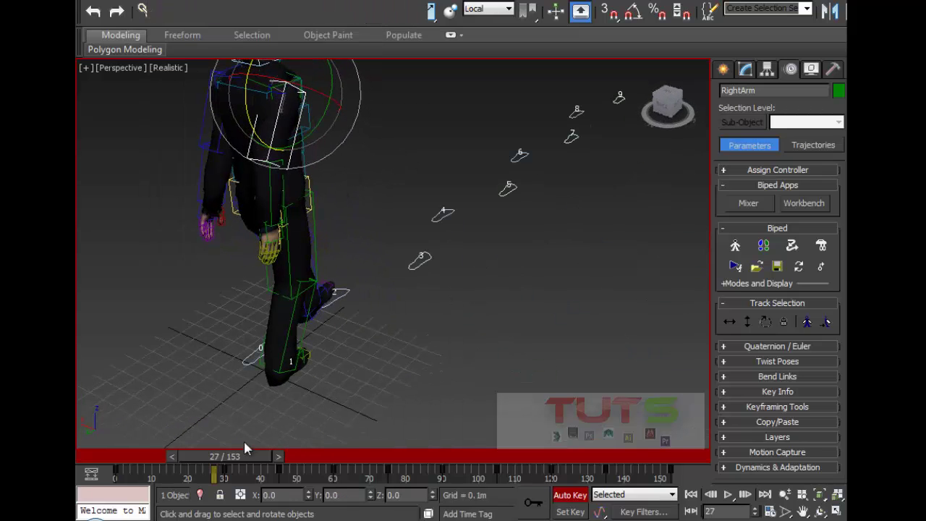
drag(214, 469, 224, 469)
alt+middle_drag(246, 112, 405, 217)
ctrl+alt+right_drag(644, 474, 593, 469)
Go to frame 159 and rotate the right arm again.
drag(232, 454, 639, 457)
drag(638, 492, 632, 491)
key(e)
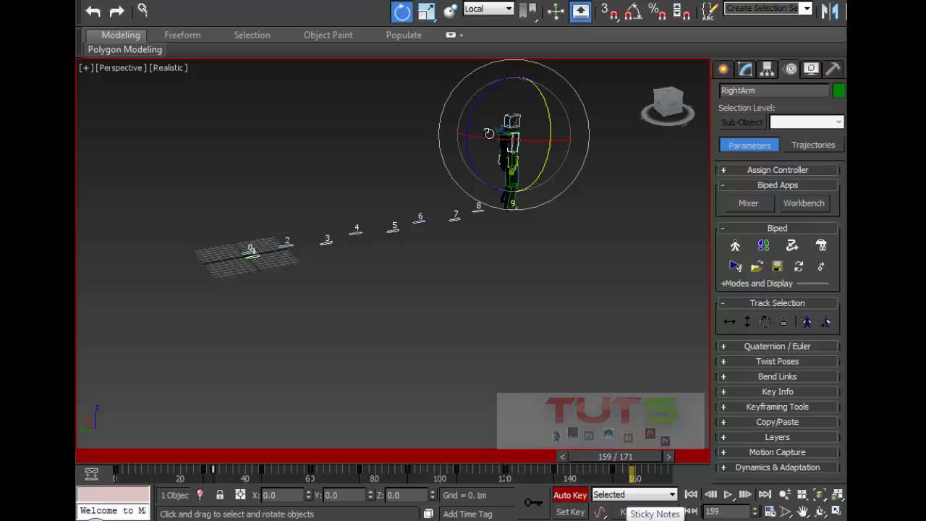
drag(471, 107, 467, 150)
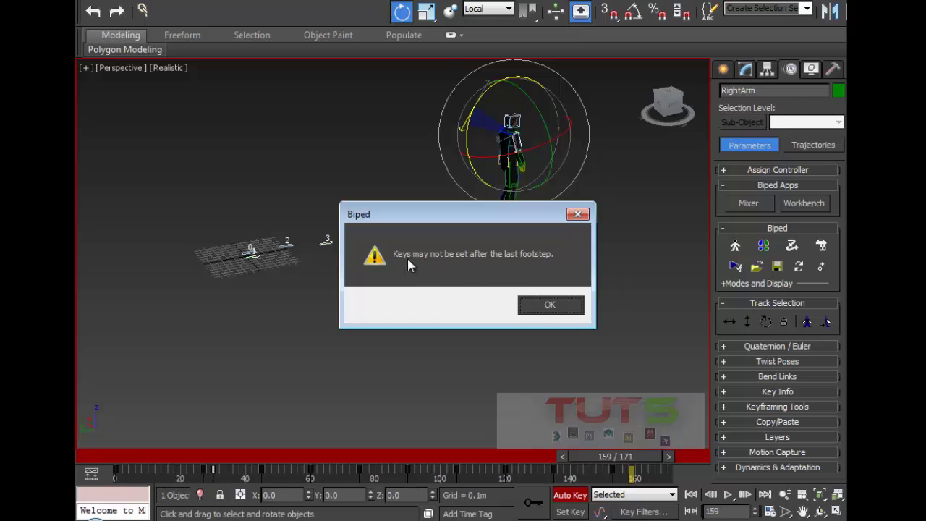
Dismiss the Biped warning and return to frame 6 at the first footstep.
click(554, 305)
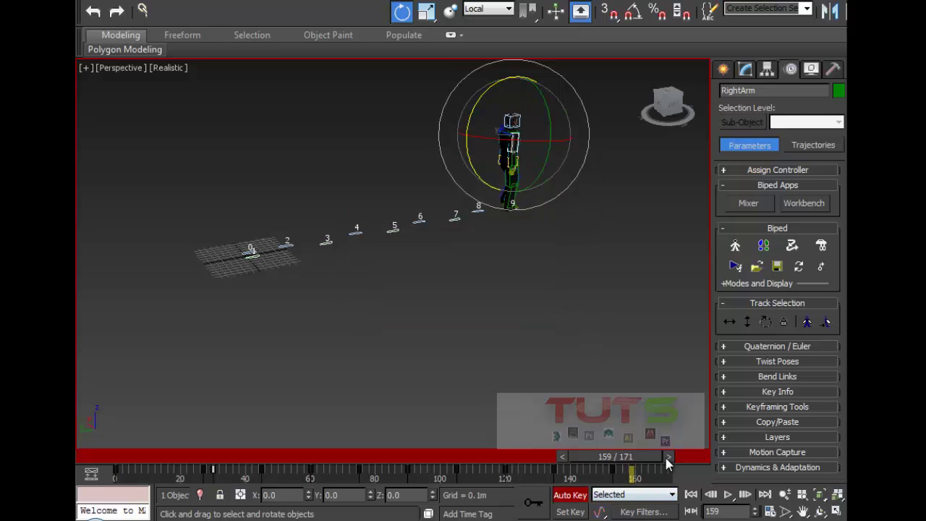
drag(651, 455, 613, 461)
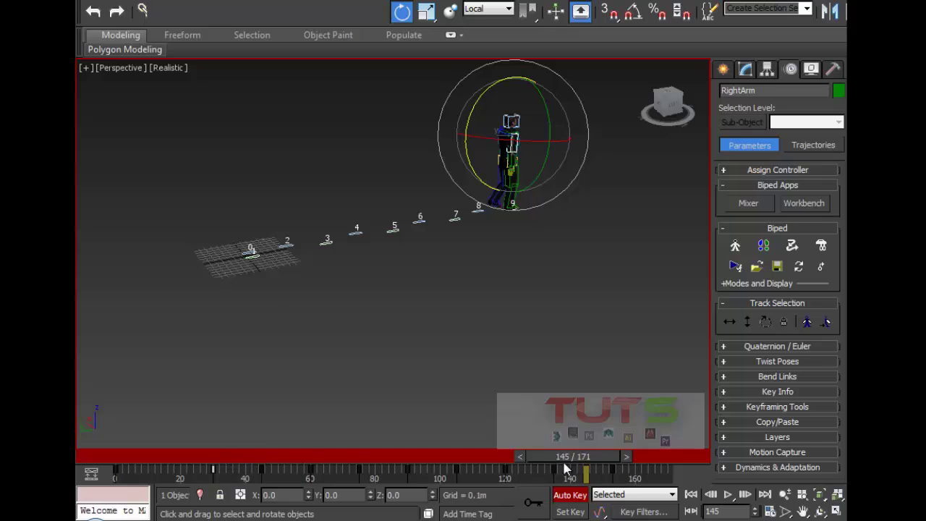
drag(565, 469, 152, 458)
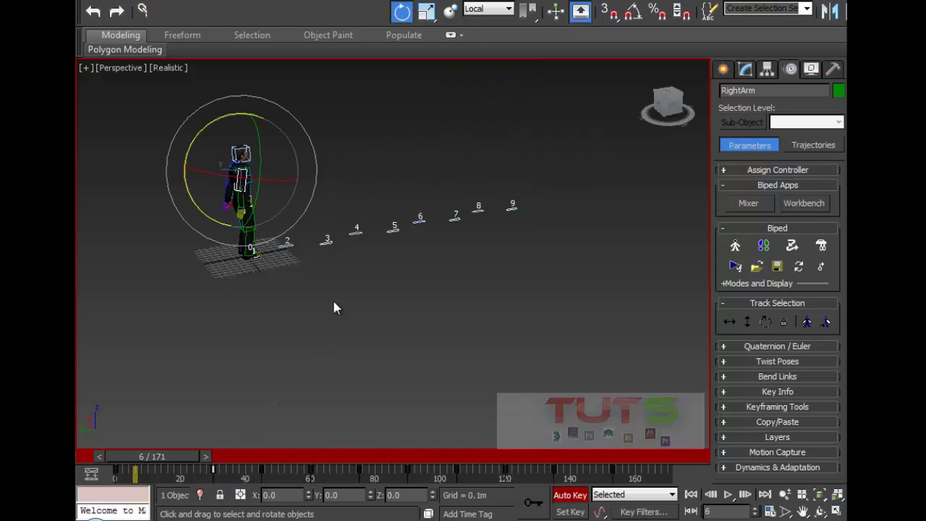
alt+middle_drag(338, 251, 331, 273)
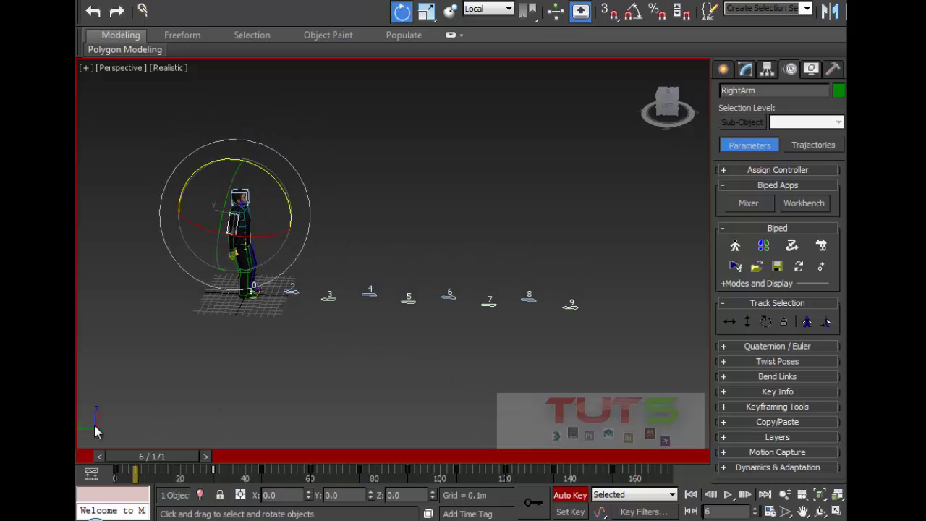
In Footstep Mode, select the first footsteps and deactivate them.
click(763, 246)
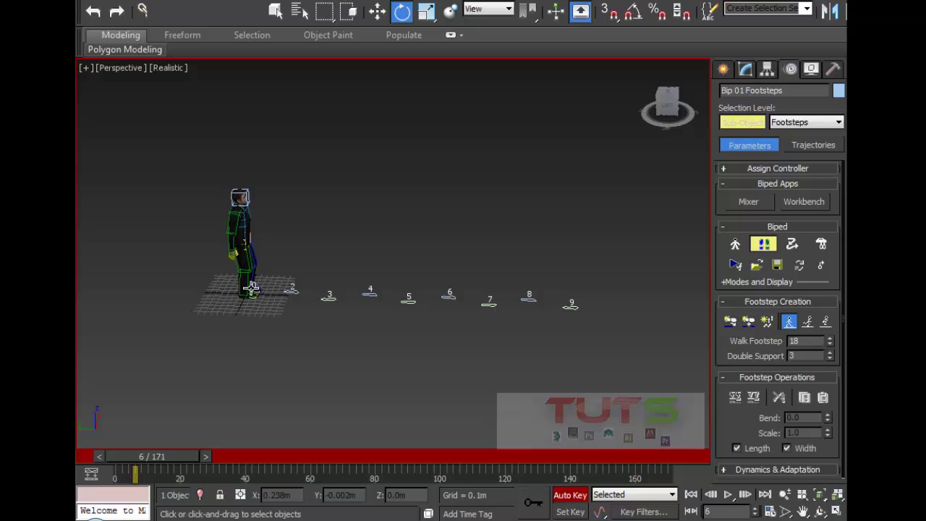
drag(279, 271, 149, 424)
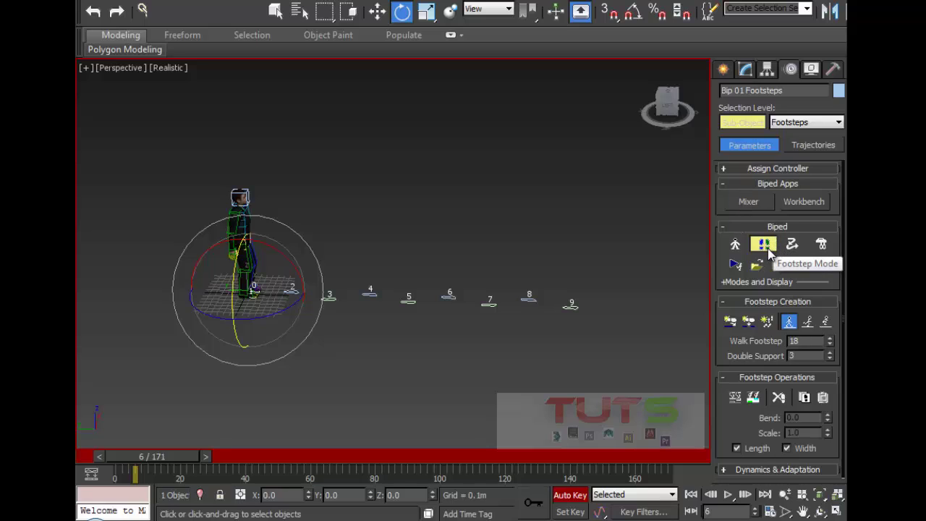
click(759, 398)
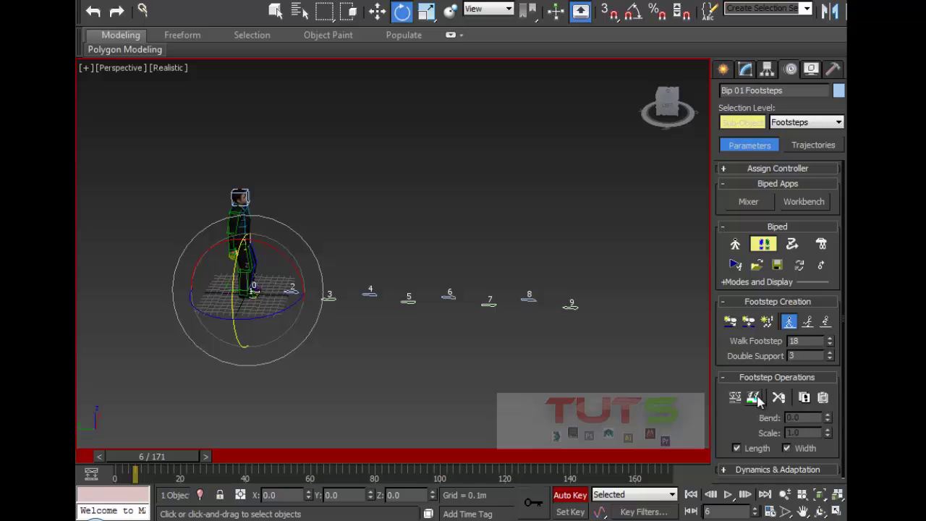
Create keys for the inactive footsteps and preview the walk around frame 19.
click(763, 245)
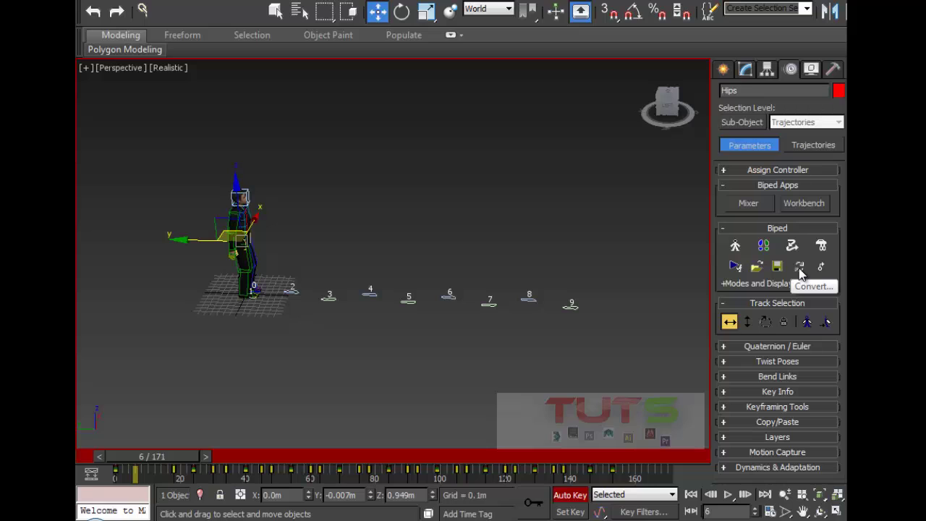
click(763, 245)
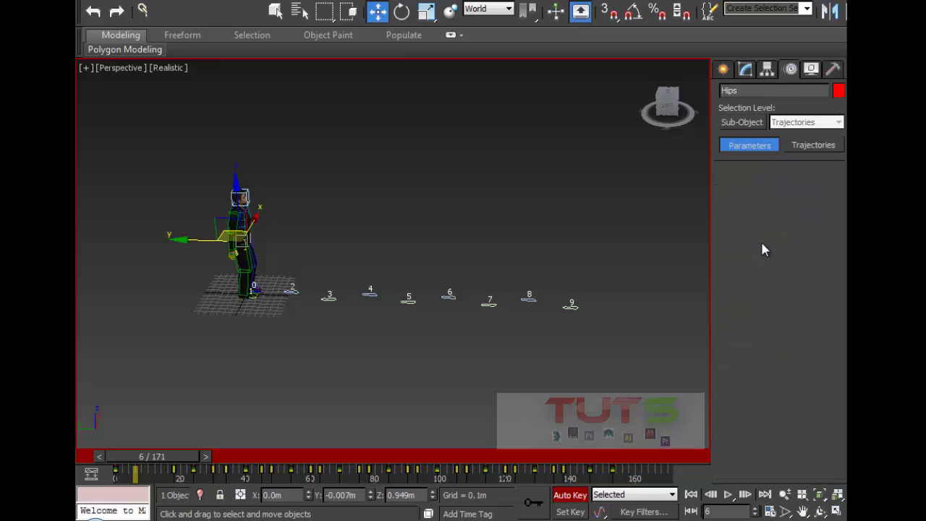
click(734, 398)
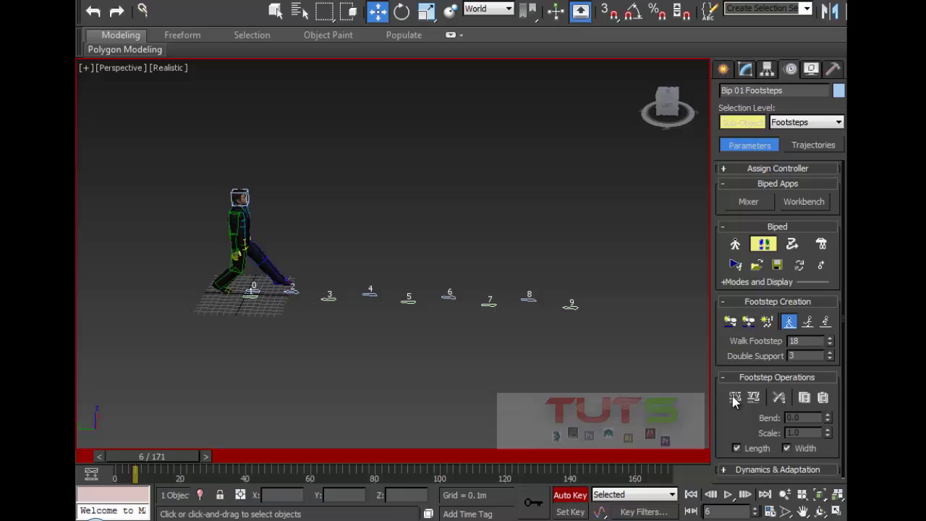
drag(142, 454, 403, 446)
click(257, 282)
key(w)
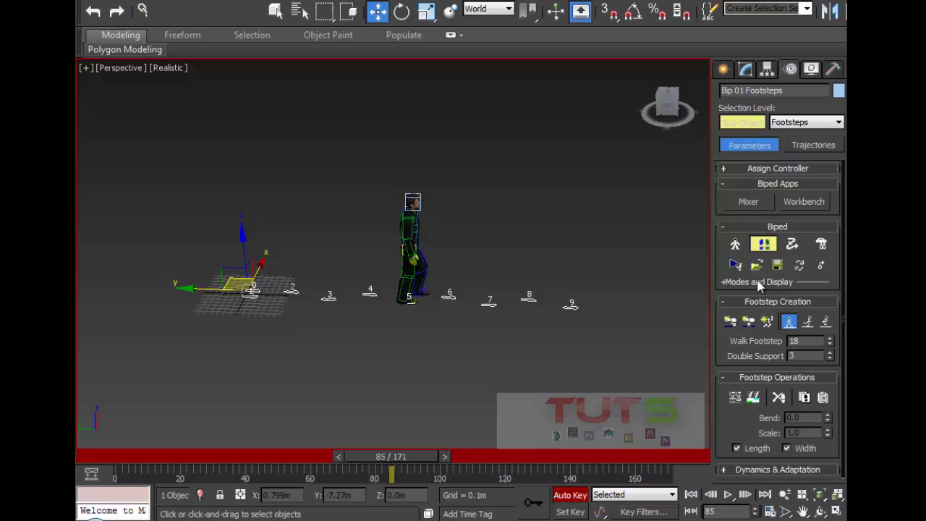
Turn off Auto Key, exit Footstep Mode and convert the walk to freeform keys.
click(570, 495)
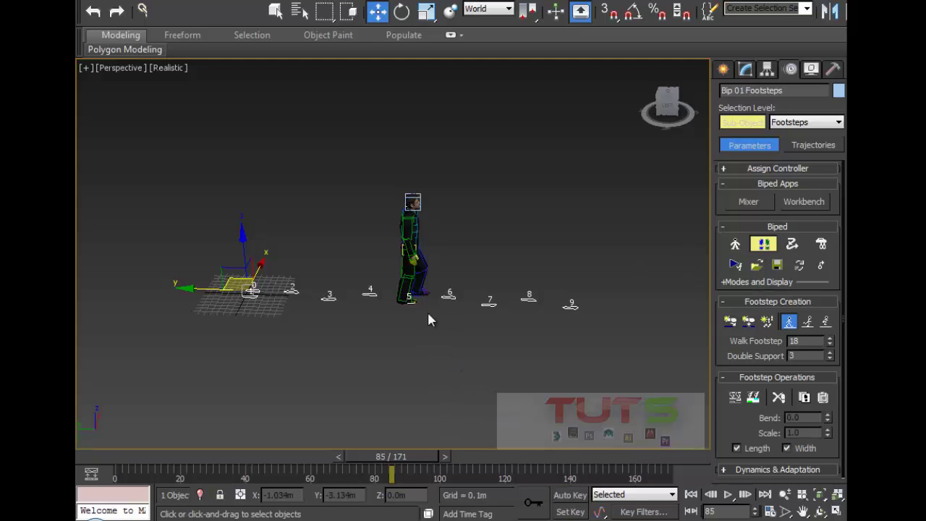
click(764, 245)
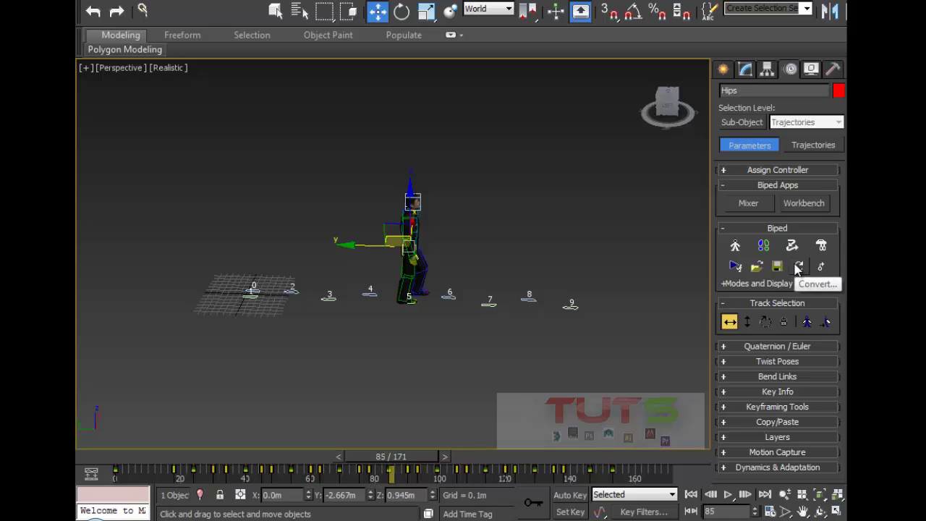
click(798, 268)
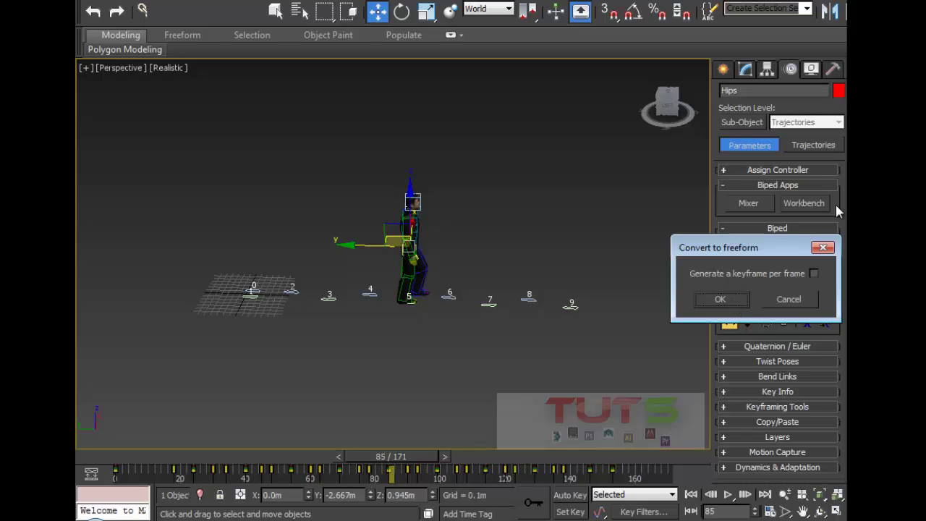
click(720, 299)
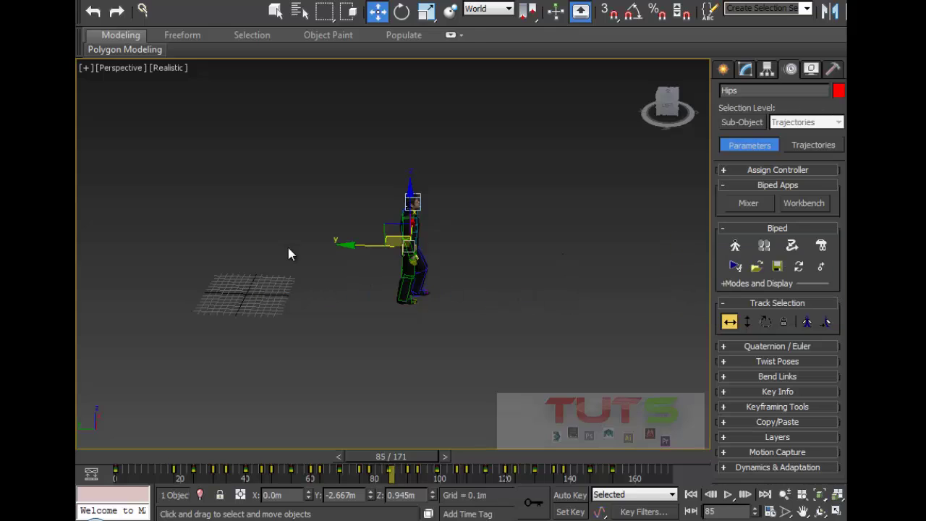
Play back the freeform walk, stop at frame 57 and zoom in on the biped.
drag(391, 457, 134, 457)
key(w)
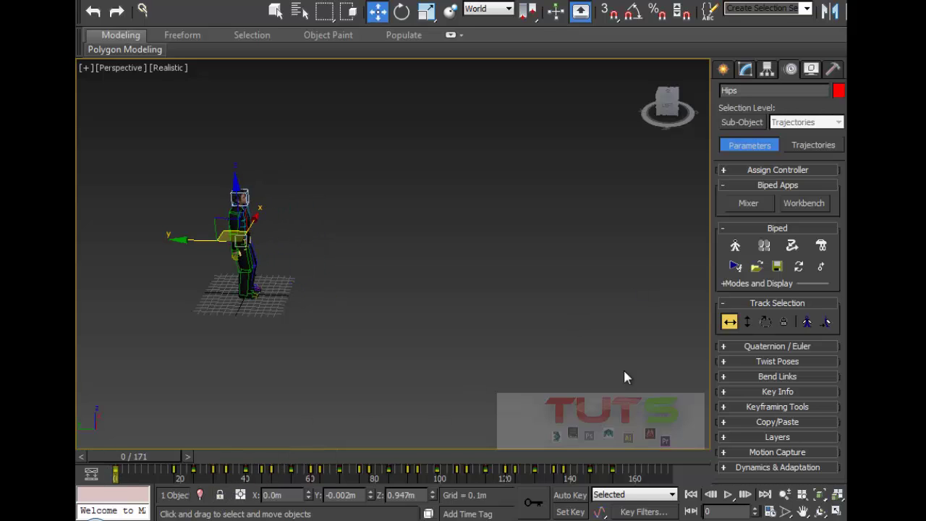
click(728, 494)
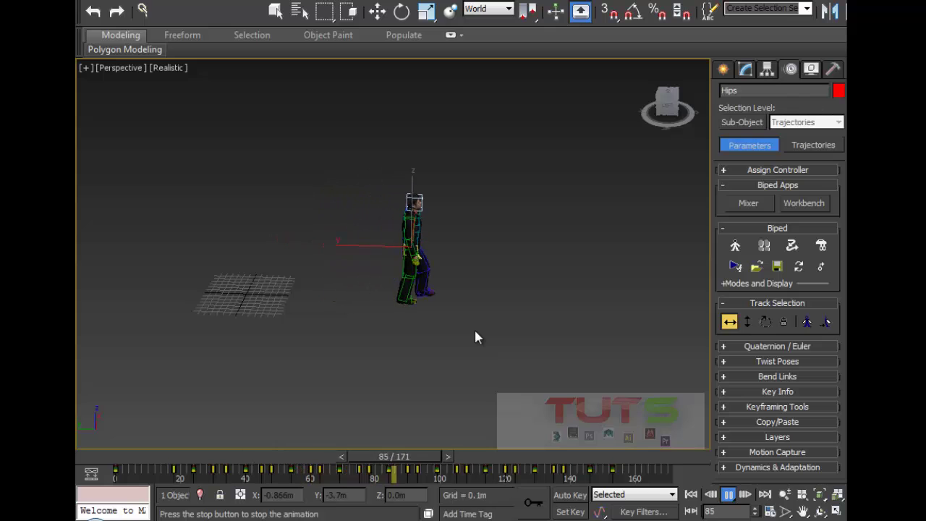
click(458, 456)
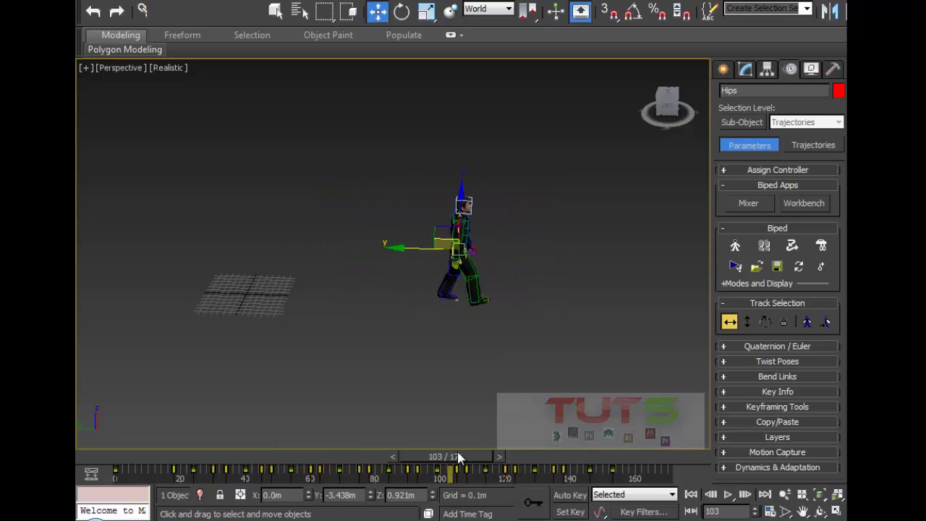
drag(438, 470, 329, 375)
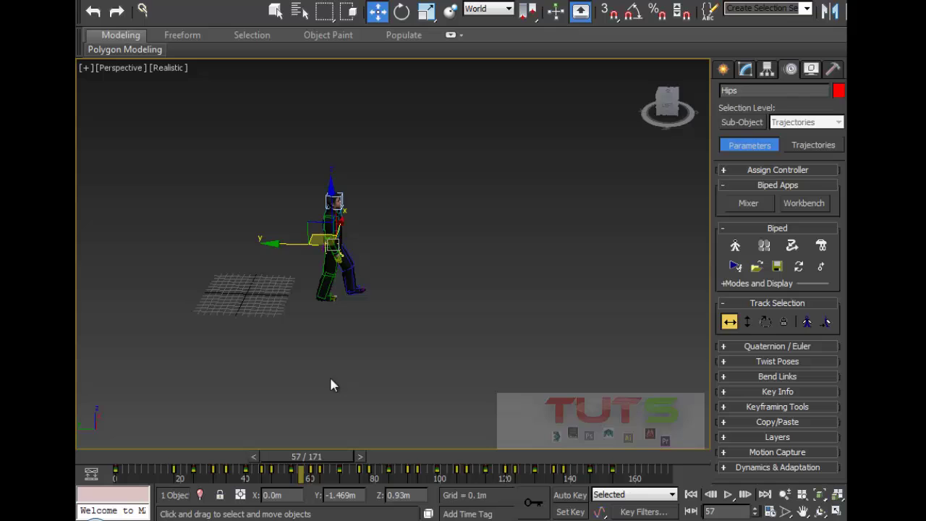
alt+middle_drag(330, 375, 329, 245)
scroll(330, 245, up, 5)
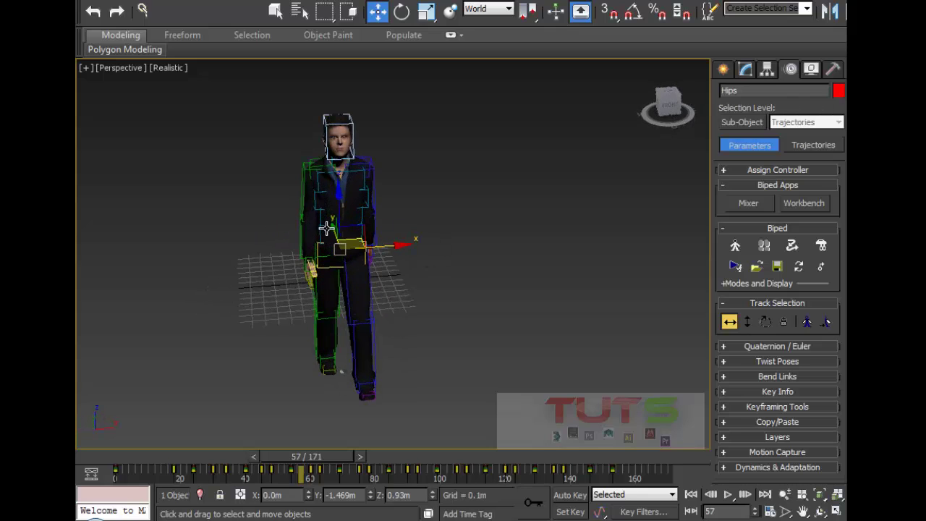
scroll(310, 203, up, 3)
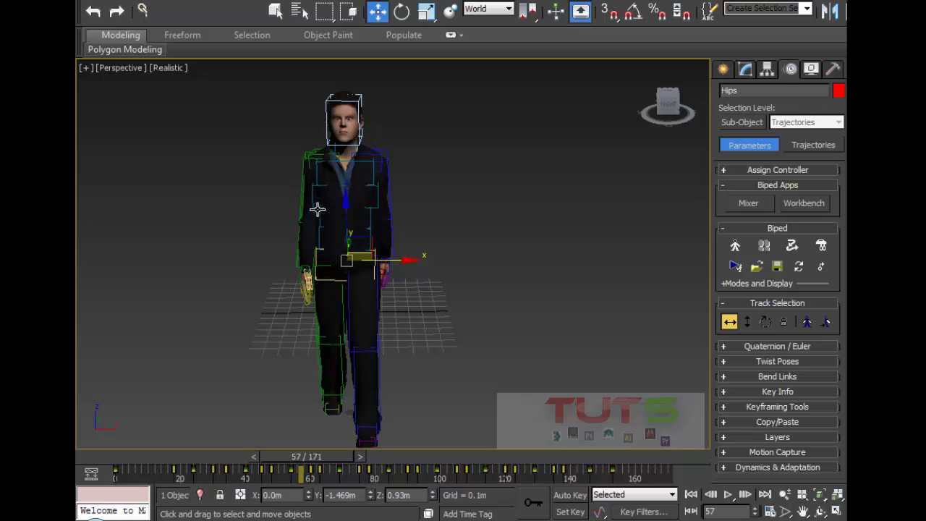
Select the biped's right arm and add a new animation layer, Layer 1.
click(301, 173)
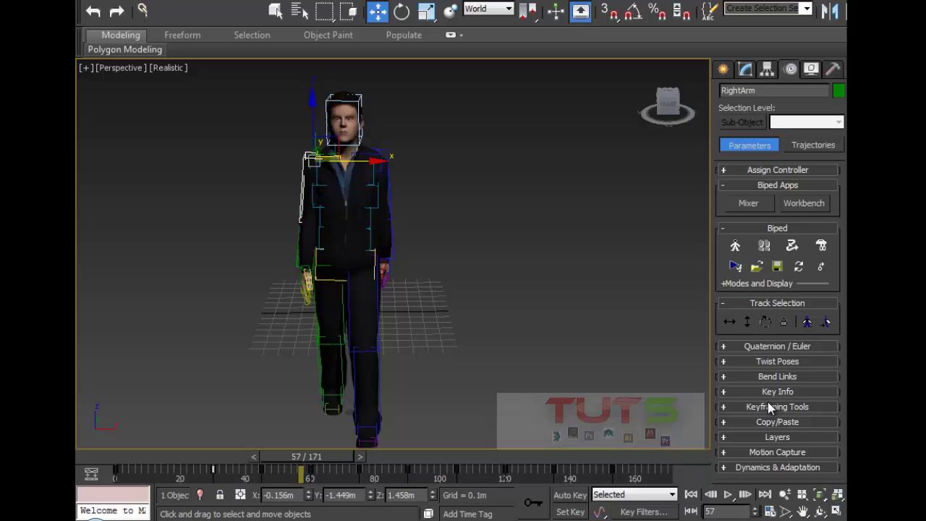
click(776, 437)
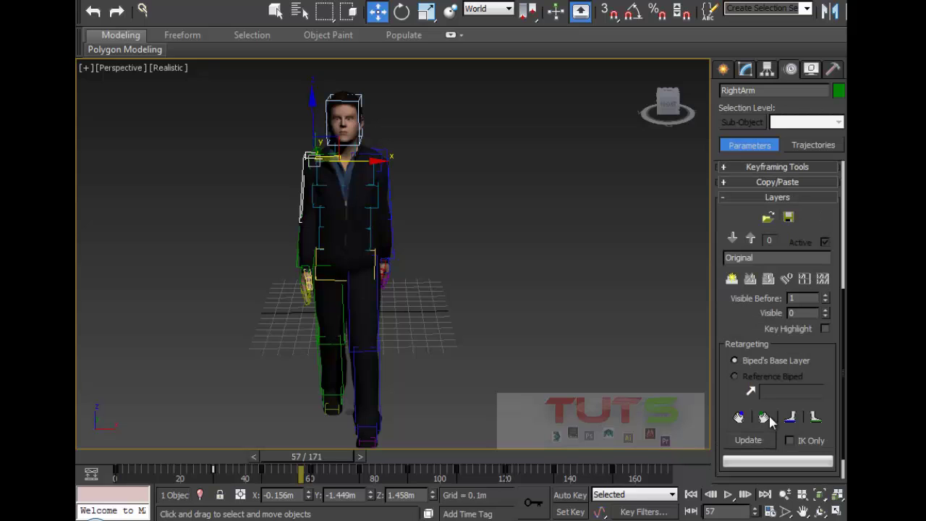
click(732, 280)
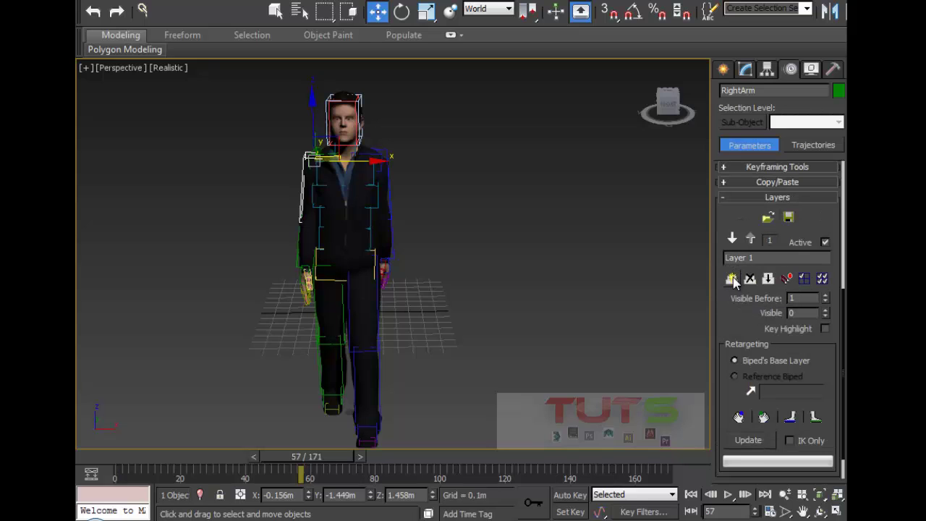
Scrub the walk back to frame 0 and orbit to face the biped's front.
drag(328, 453, 160, 463)
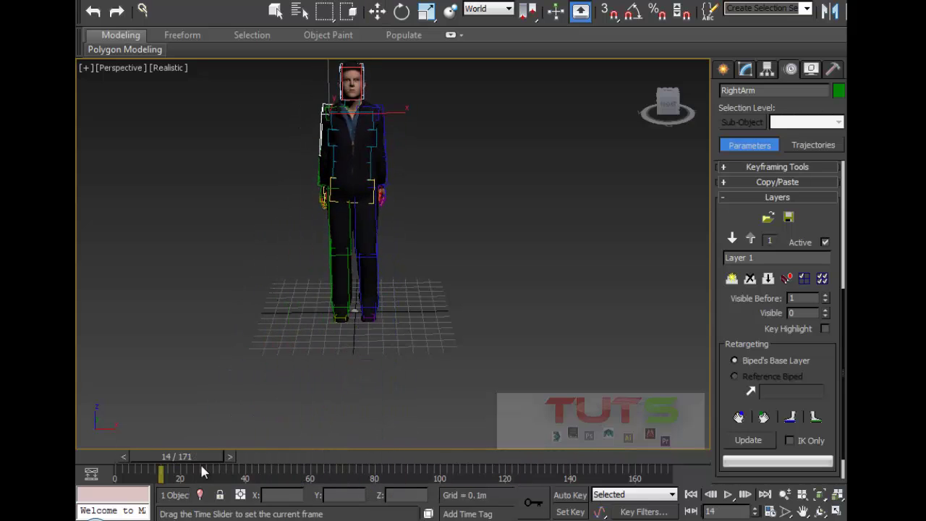
key(w)
alt+middle_drag(326, 244, 364, 224)
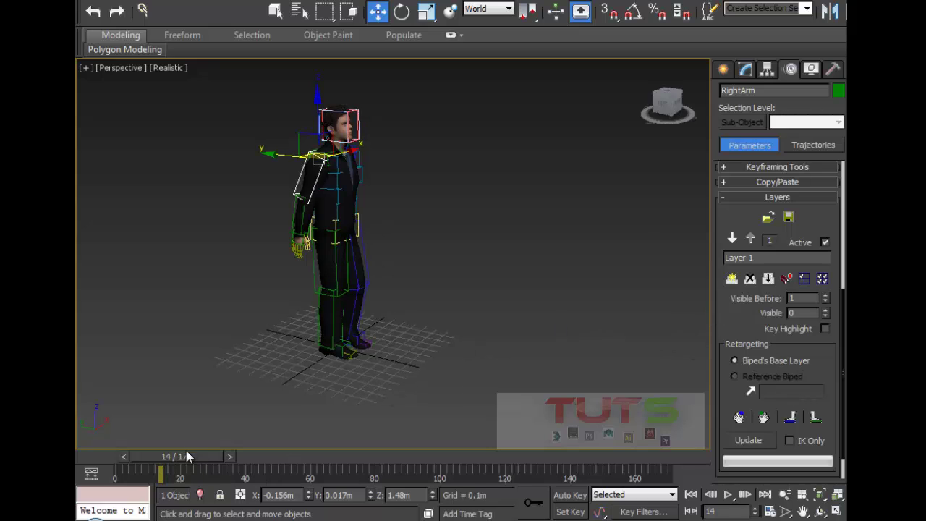
drag(187, 456, 123, 469)
key(w)
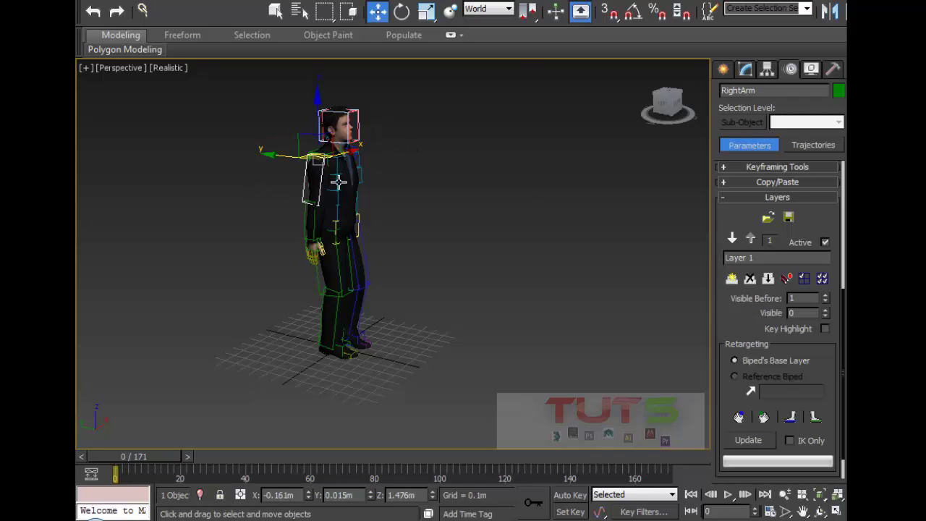
alt+middle_drag(343, 185, 275, 182)
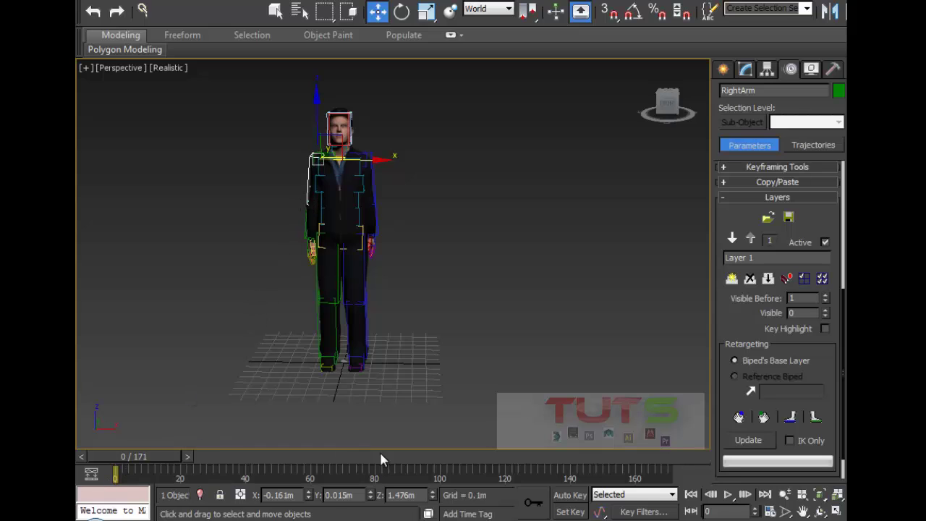
With Auto Key on, rotate the right and left arms outward from the body.
click(567, 495)
right_click(323, 176)
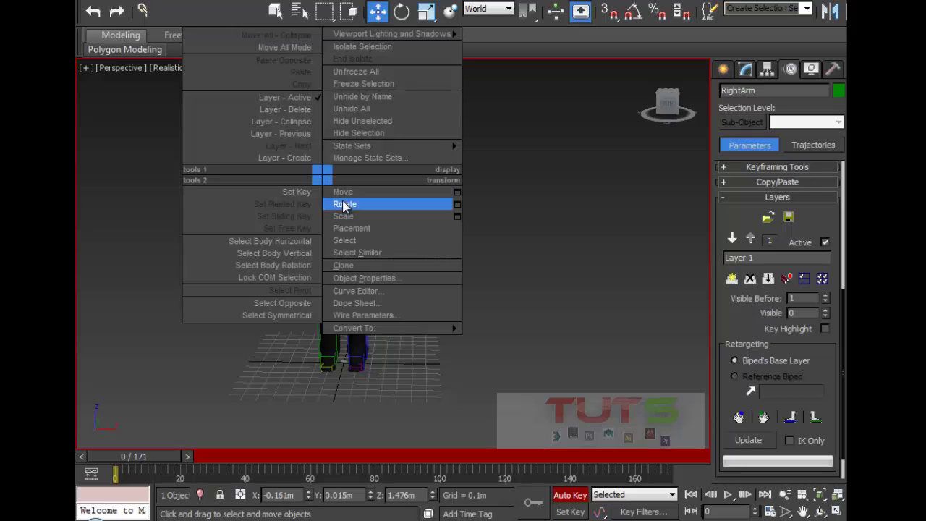
click(341, 203)
drag(370, 131, 377, 156)
click(371, 170)
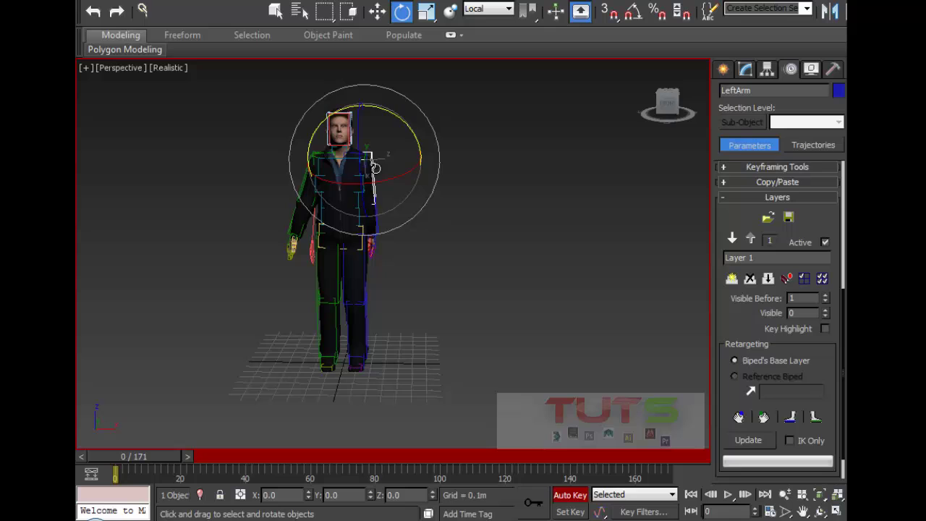
drag(420, 140, 359, 144)
Play and scrub the walk from a side view to check the spread-arm pose.
alt+middle_drag(275, 208, 199, 441)
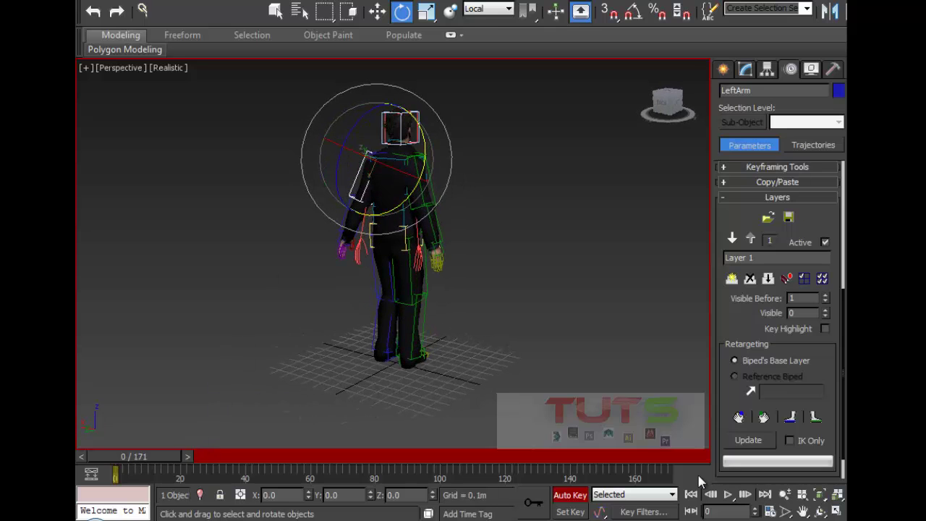
click(728, 494)
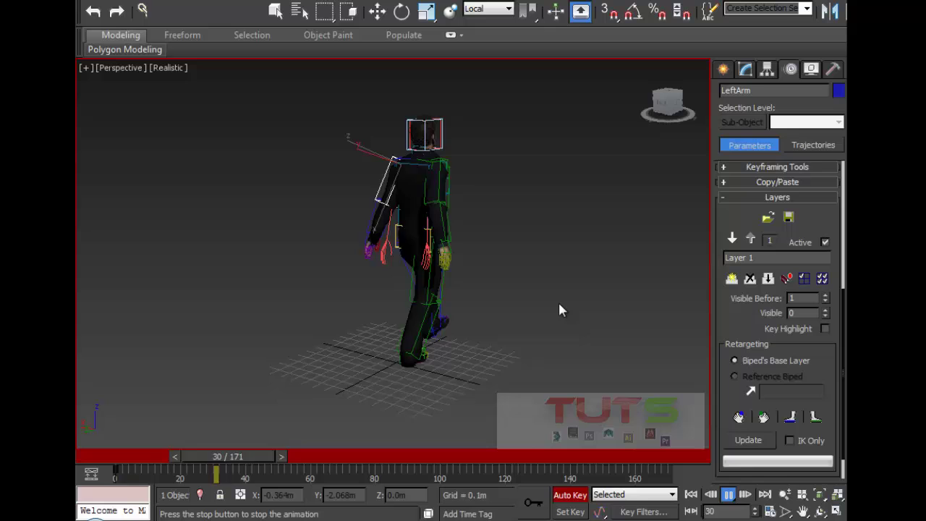
alt+middle_drag(558, 310, 325, 281)
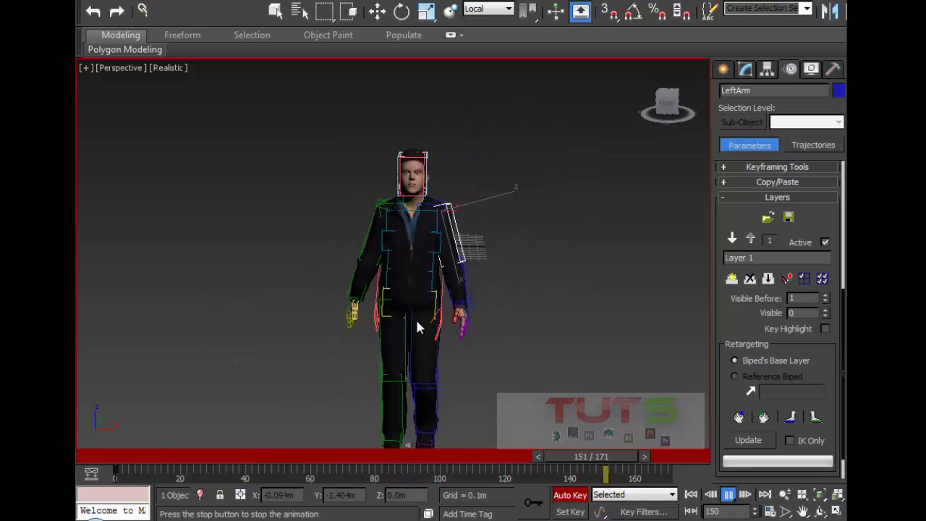
key(e)
drag(165, 461, 468, 494)
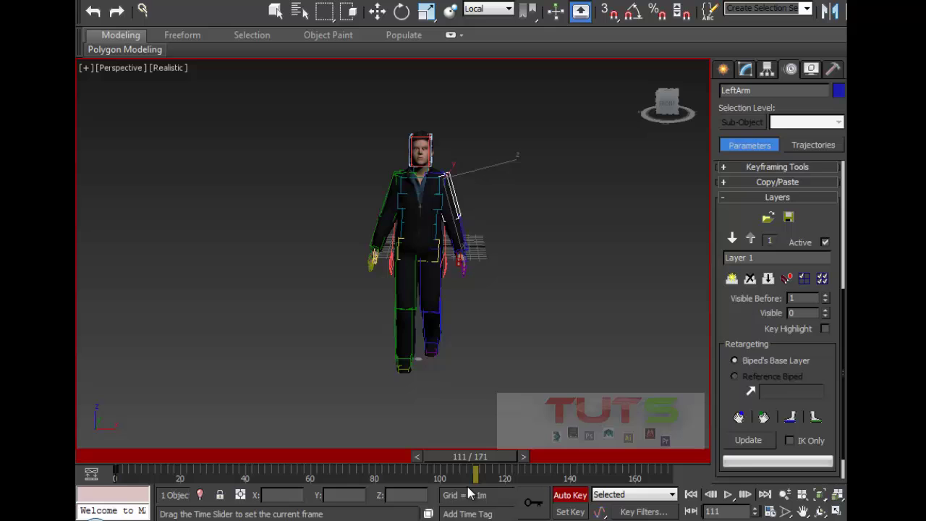
key(e)
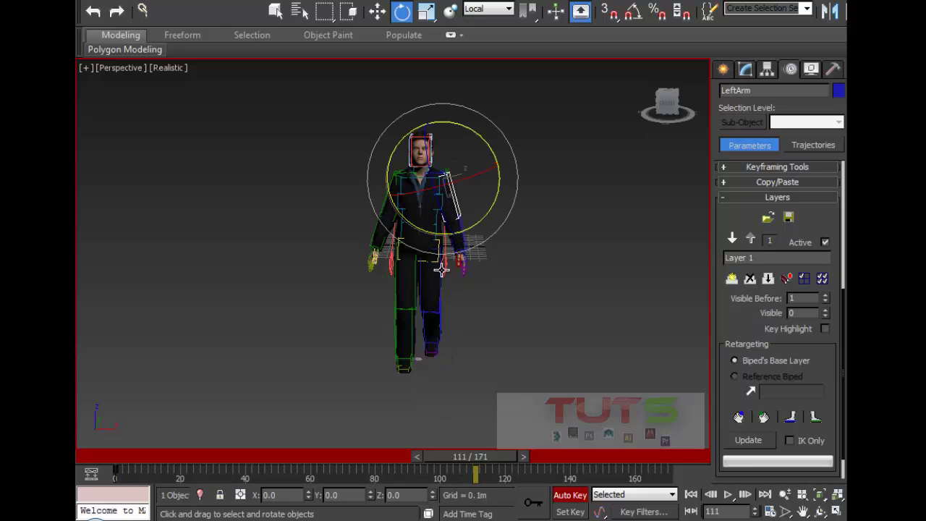
scroll(443, 257, up, 5)
alt+middle_drag(440, 242, 450, 225)
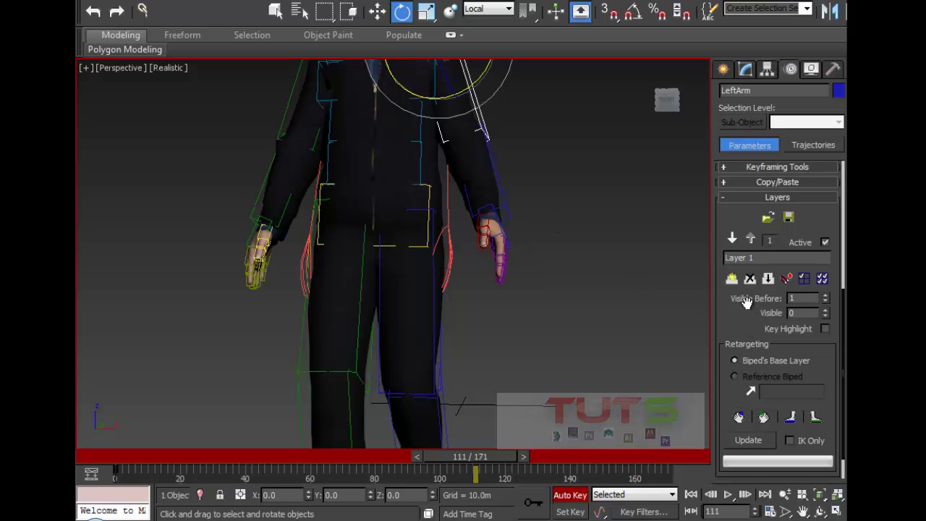
scroll(420, 192, down, 6)
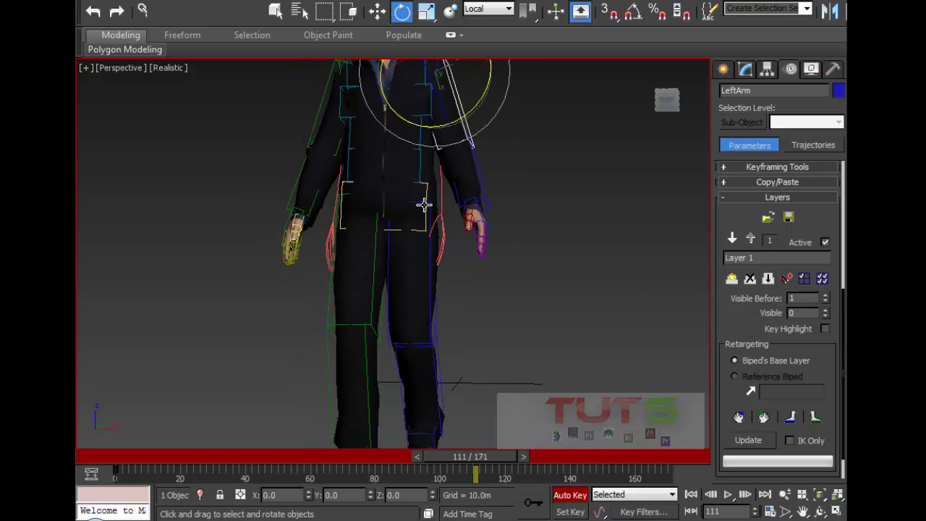
alt+middle_drag(439, 261, 324, 330)
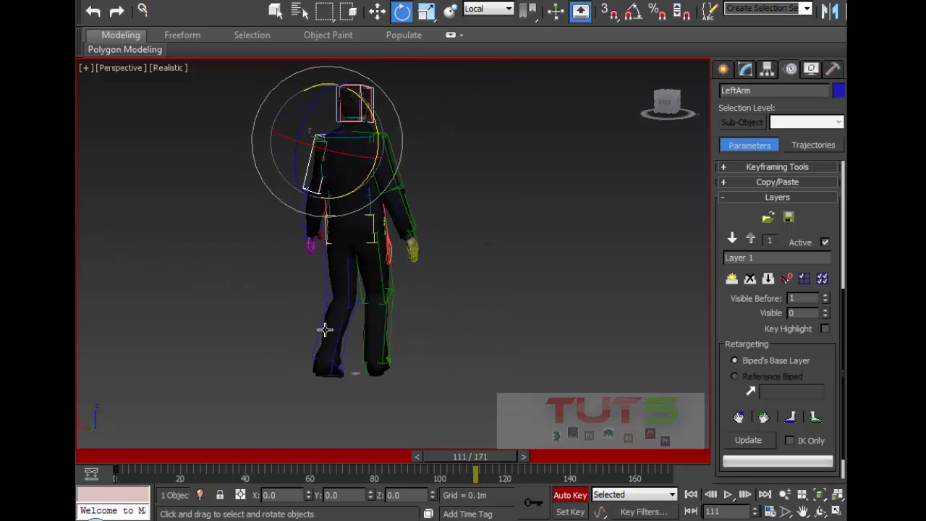
drag(461, 460, 155, 456)
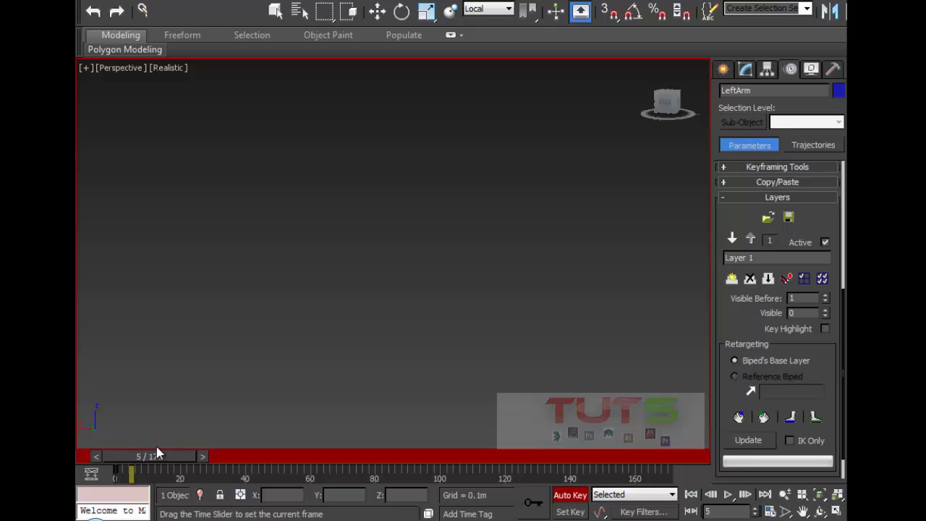
alt+middle_drag(212, 261, 283, 288)
scroll(321, 289, up, 6)
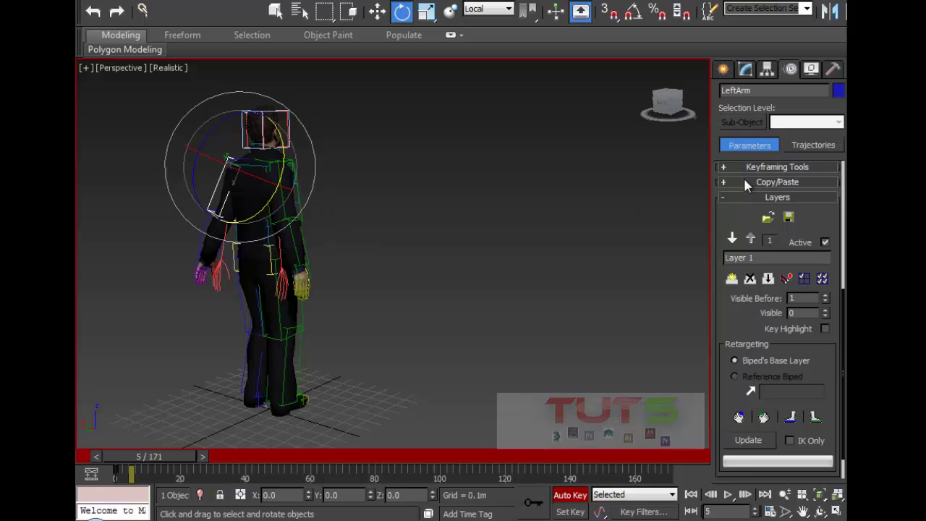
click(742, 198)
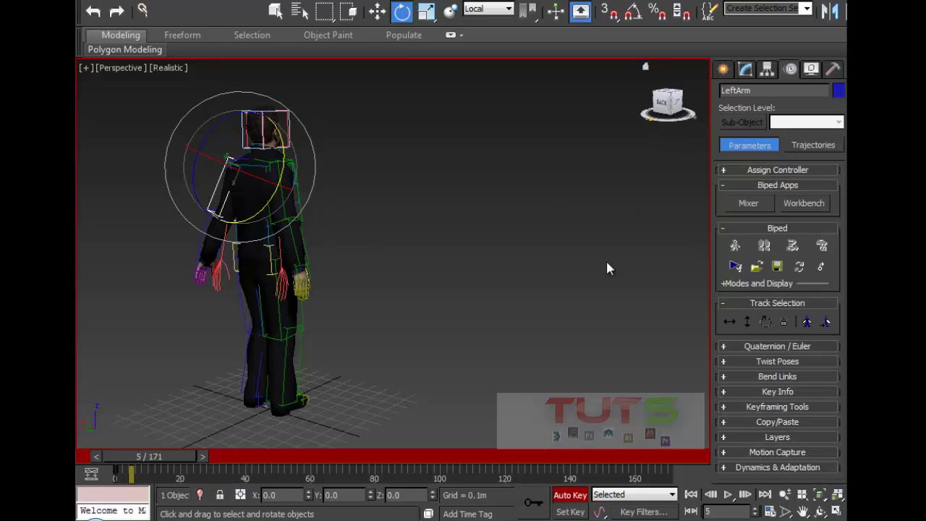
click(711, 494)
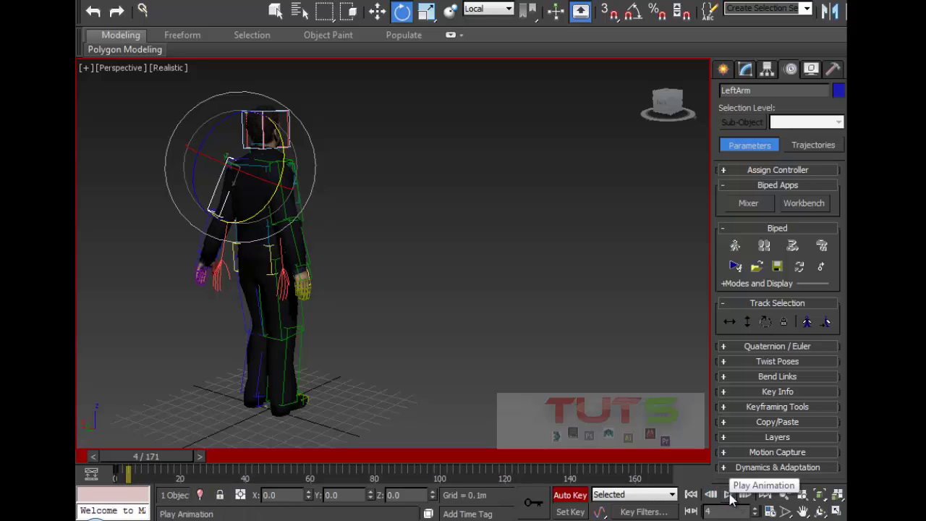
click(727, 495)
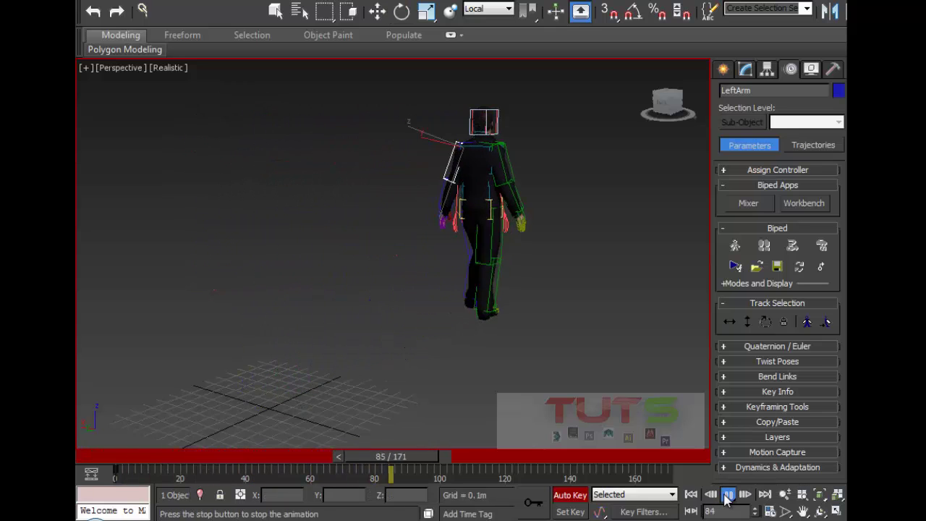
click(727, 494)
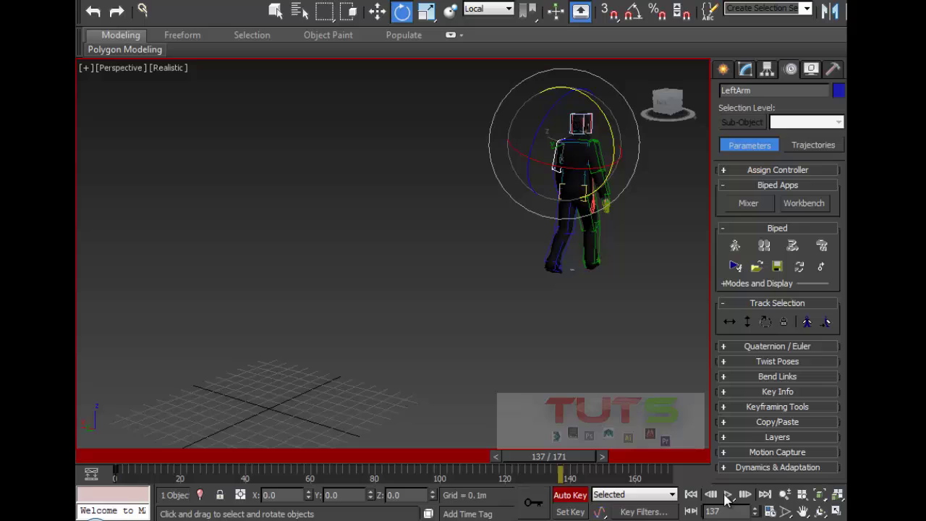
click(691, 495)
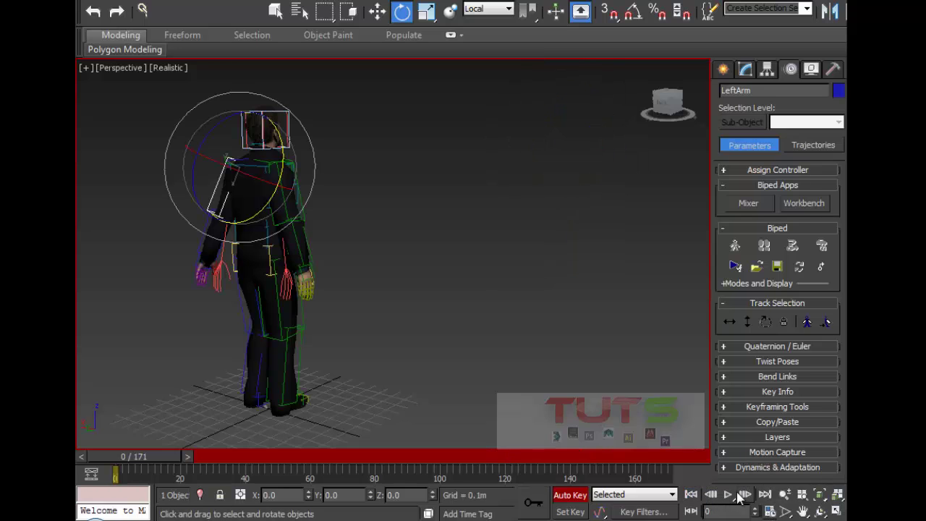
click(729, 495)
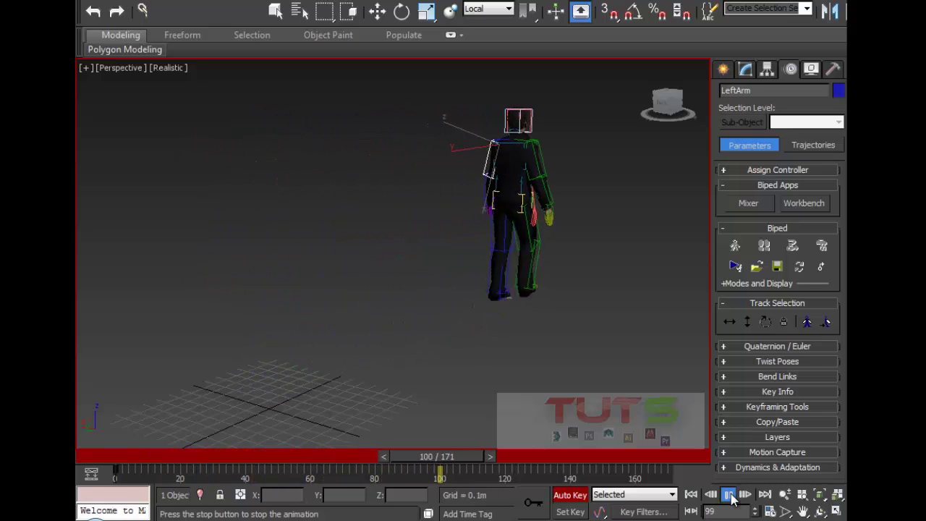
click(730, 496)
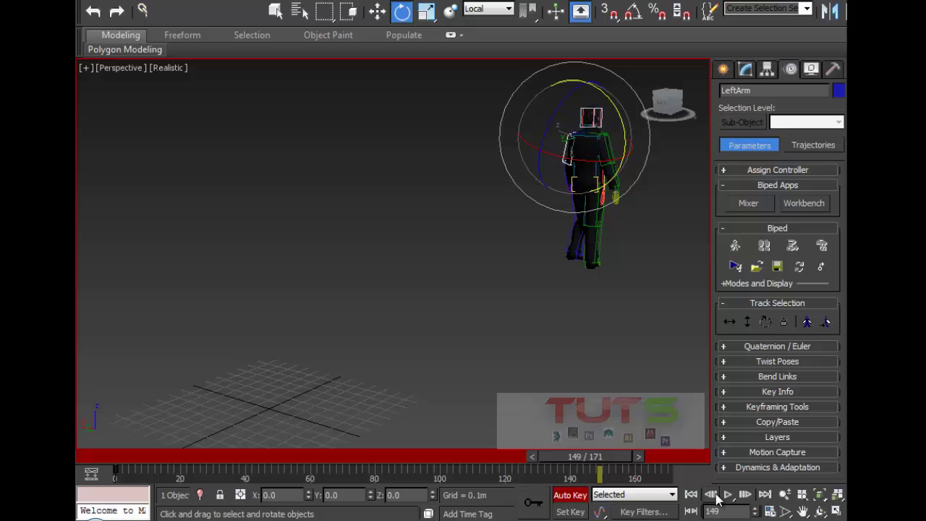